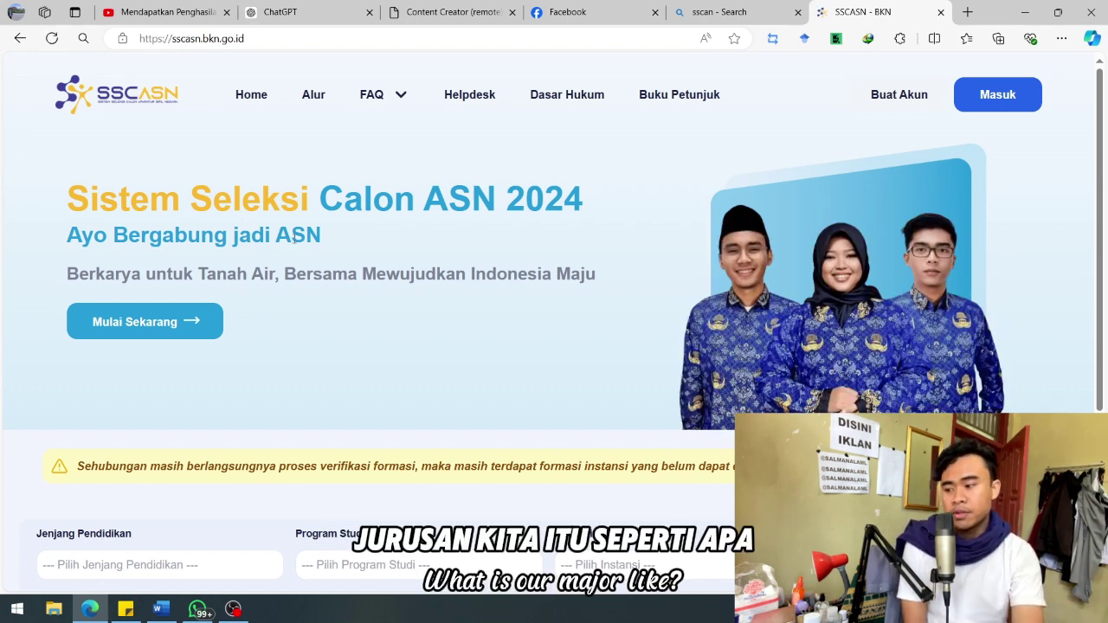
# Step: Set the education level in the formation search to SLTA
pyautogui.scroll(-2, 499, 290)
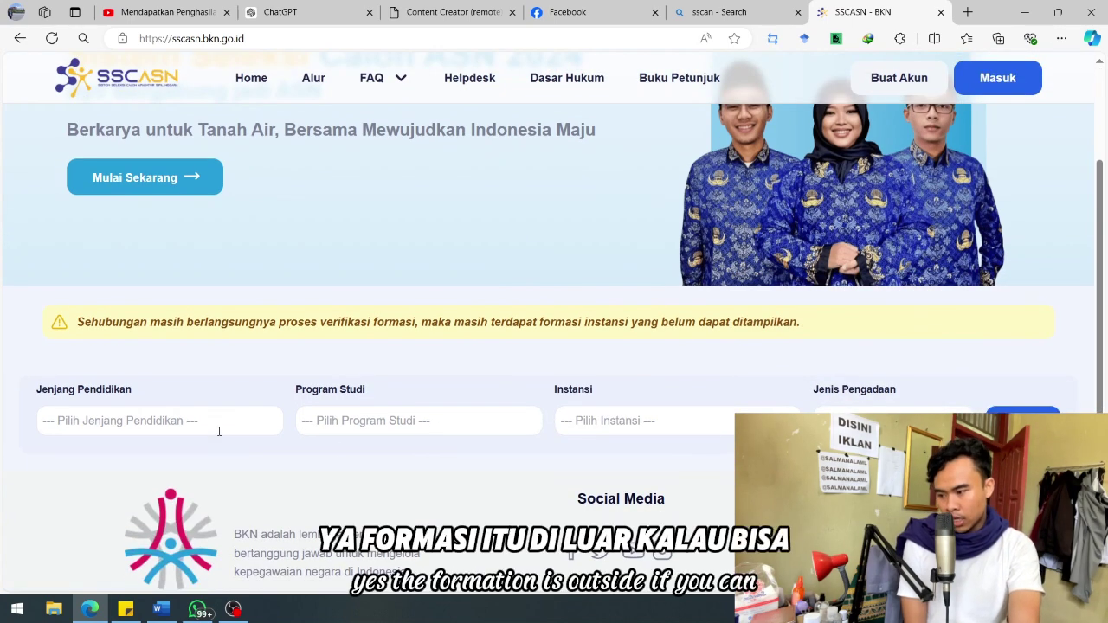
pyautogui.click(223, 423)
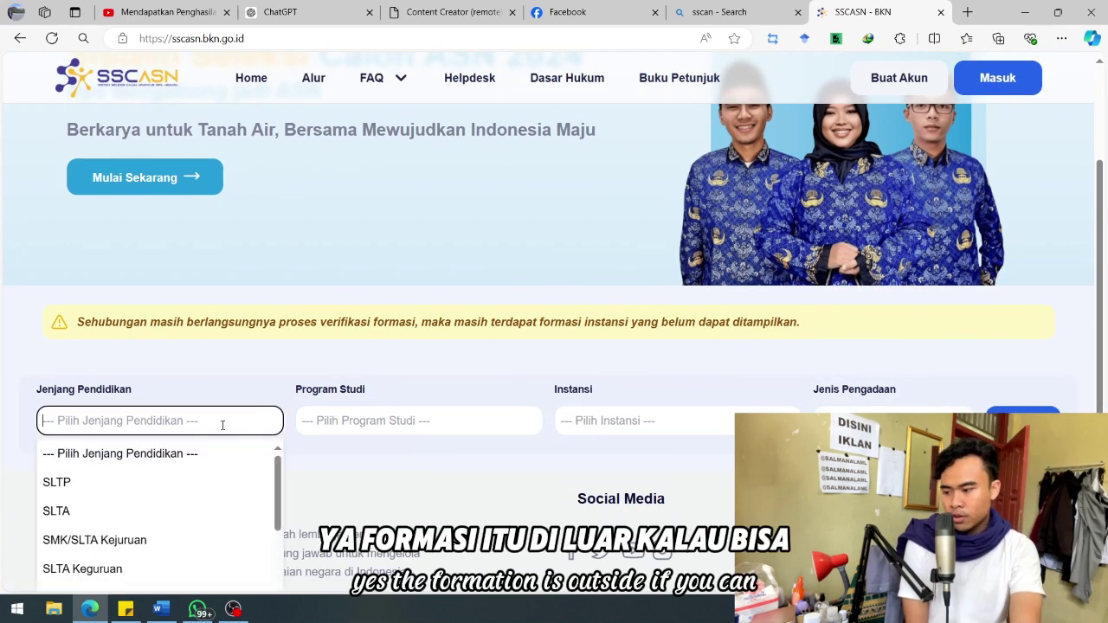
pyautogui.click(561, 491)
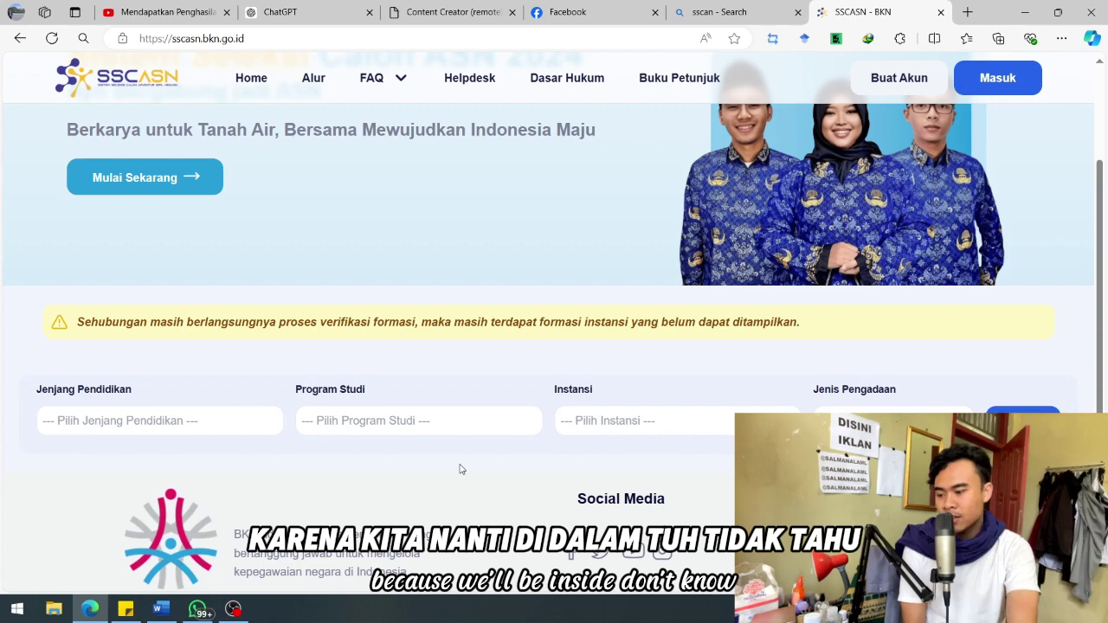
pyautogui.click(227, 422)
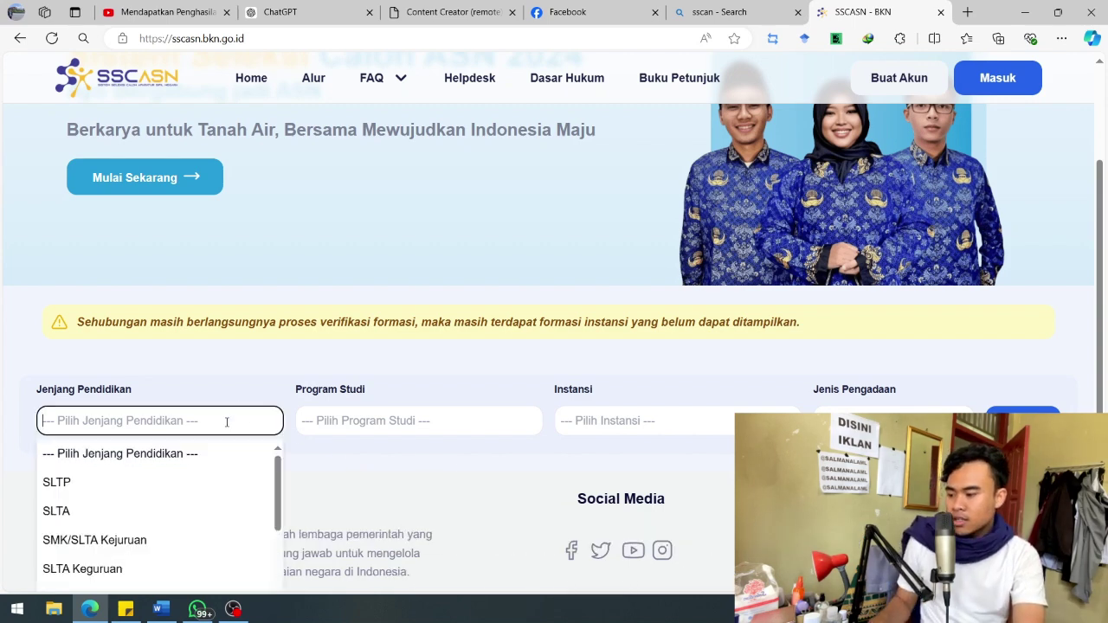
pyautogui.scroll(-2, 213, 512)
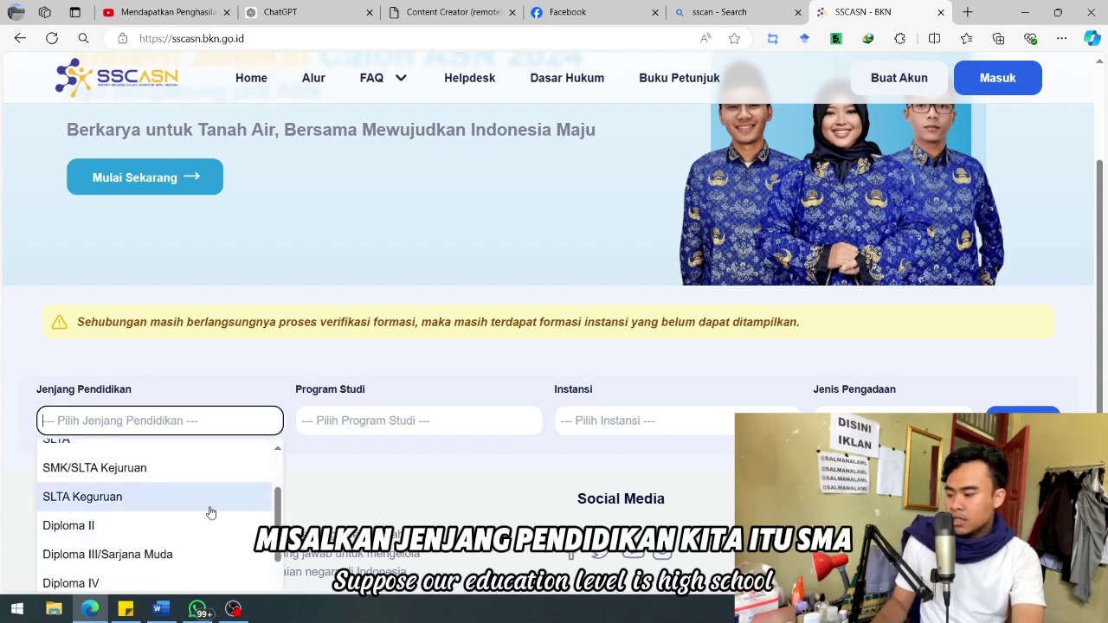
pyautogui.scroll(2, 212, 481)
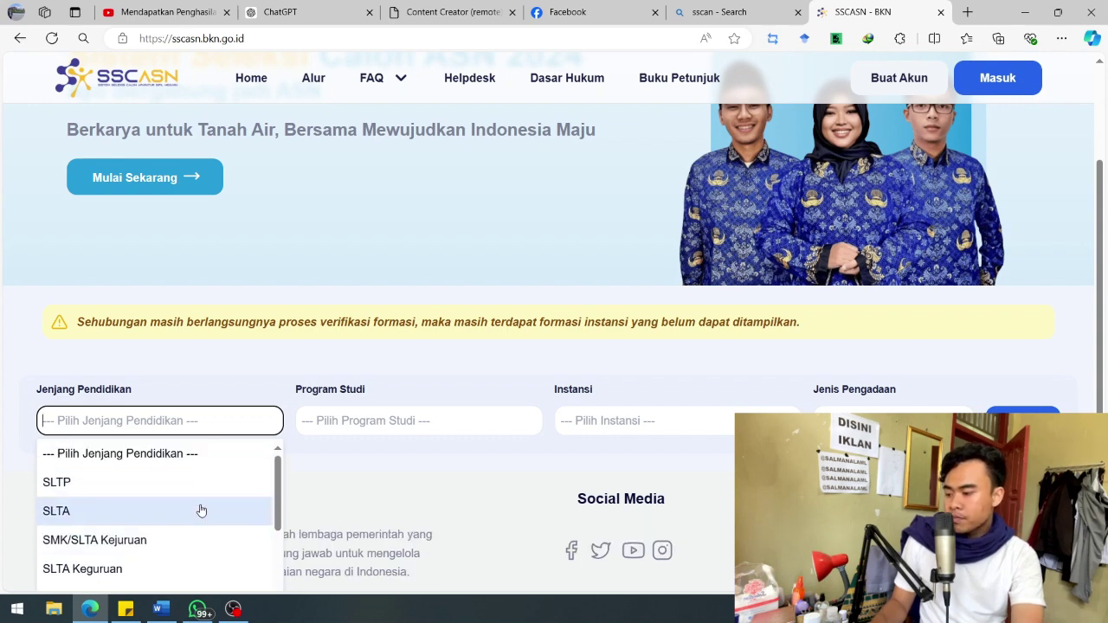
pyautogui.click(200, 511)
# Step: Select the Sekolah Pelayaran Menengah Atas study program and search for matching formations
pyautogui.click(431, 424)
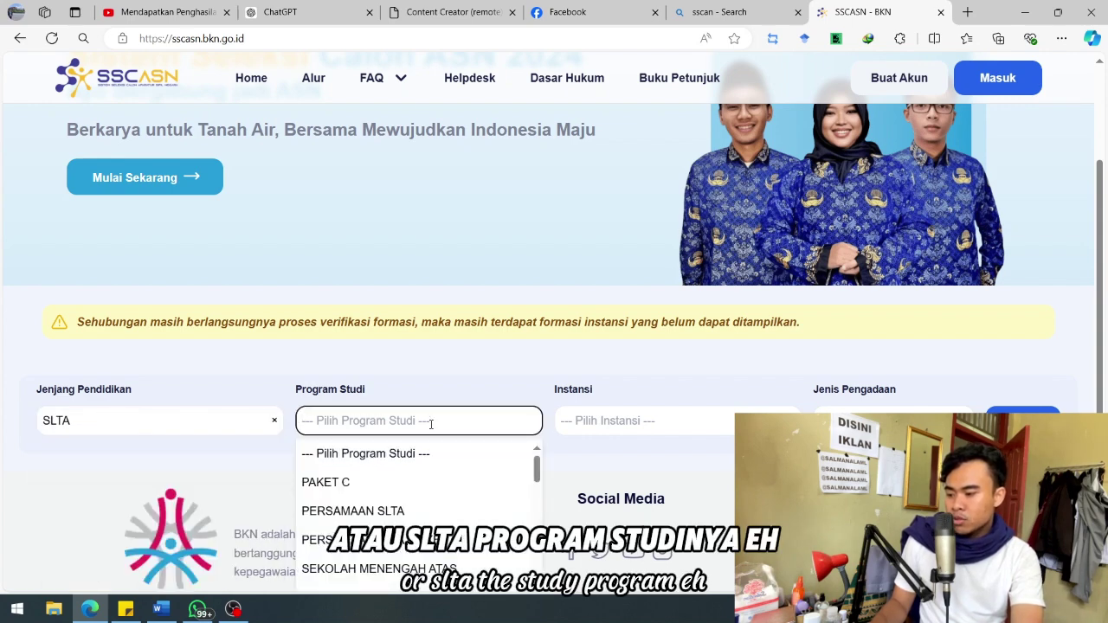
pyautogui.scroll(-3, 463, 513)
pyautogui.click(399, 462)
pyautogui.click(1023, 420)
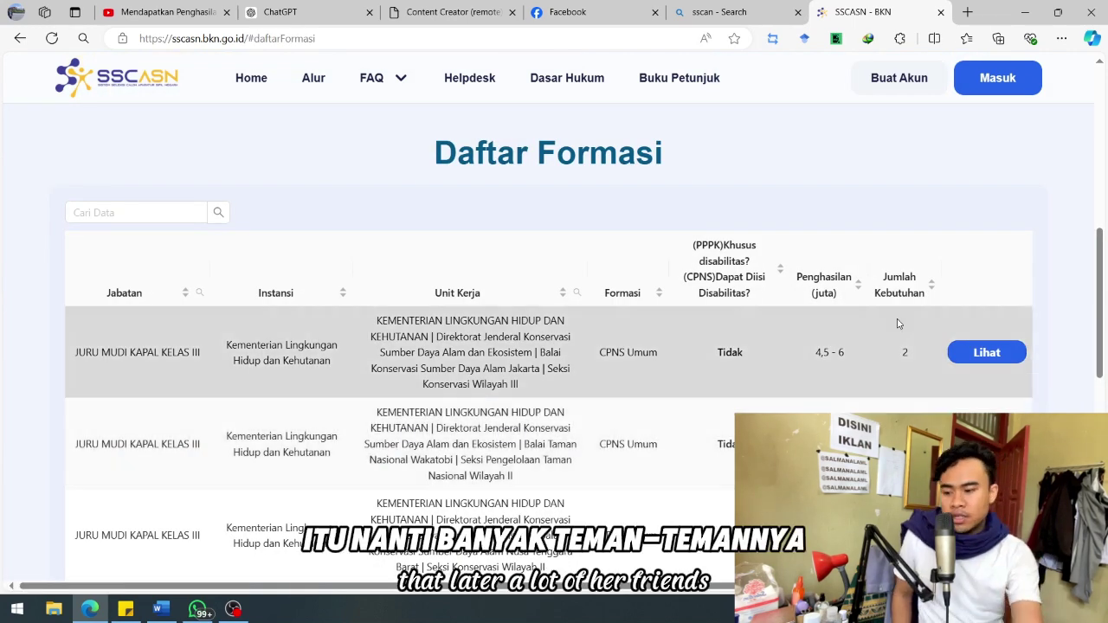
# Step: Examine the formation list, checking the positions, the income and quota columns, and the first entry's work unit
pyautogui.scroll(-2, 390, 312)
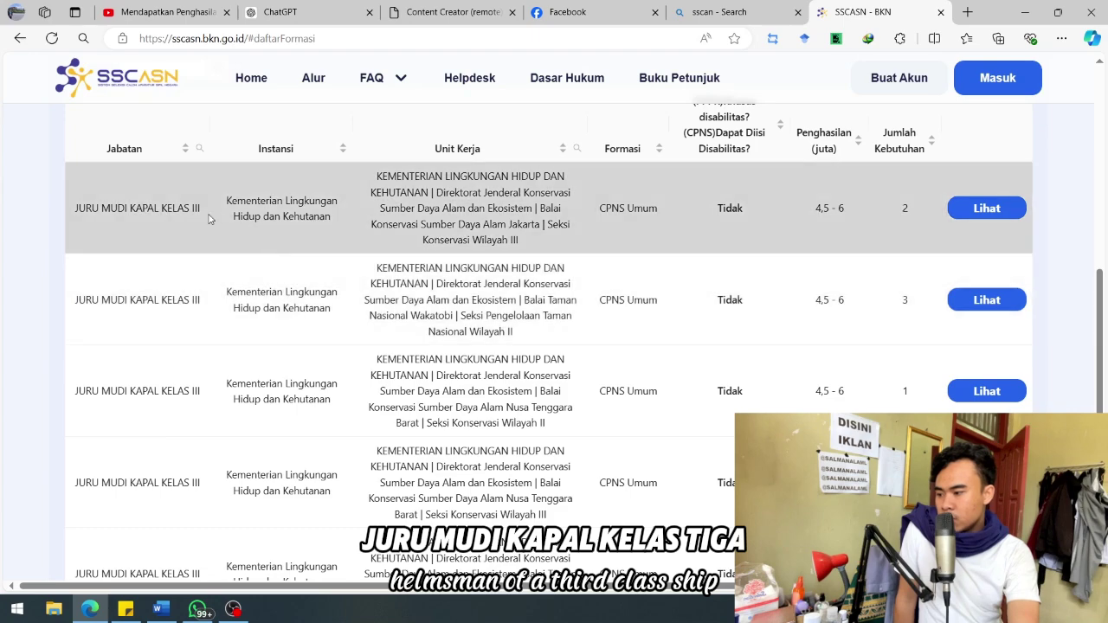
pyautogui.scroll(-5, 619, 342)
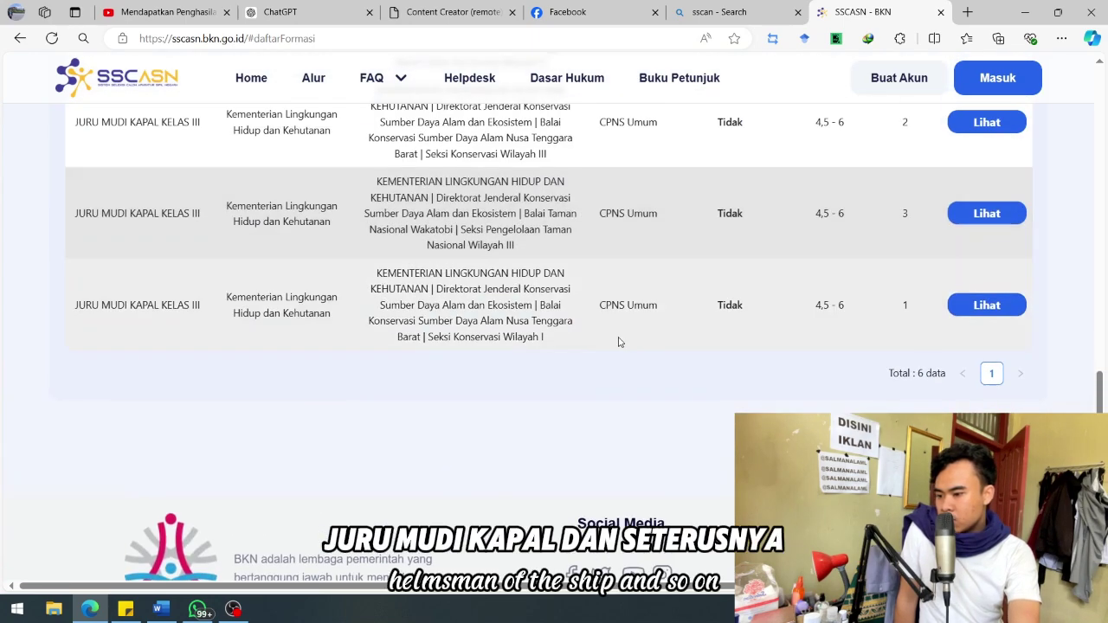
pyautogui.scroll(4, 935, 385)
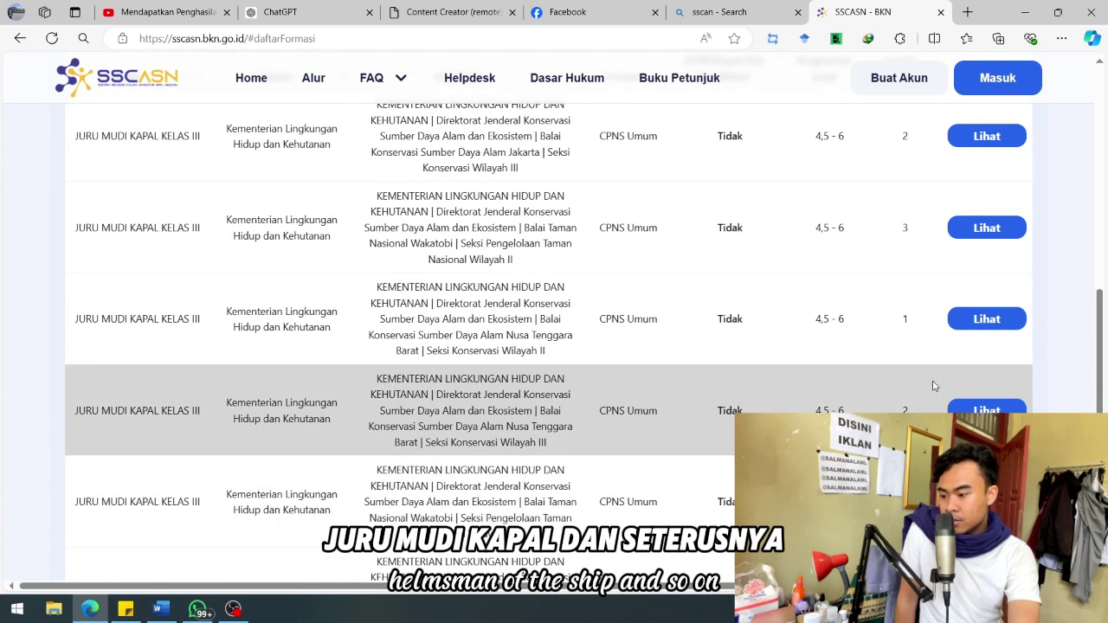
pyautogui.scroll(1, 927, 387)
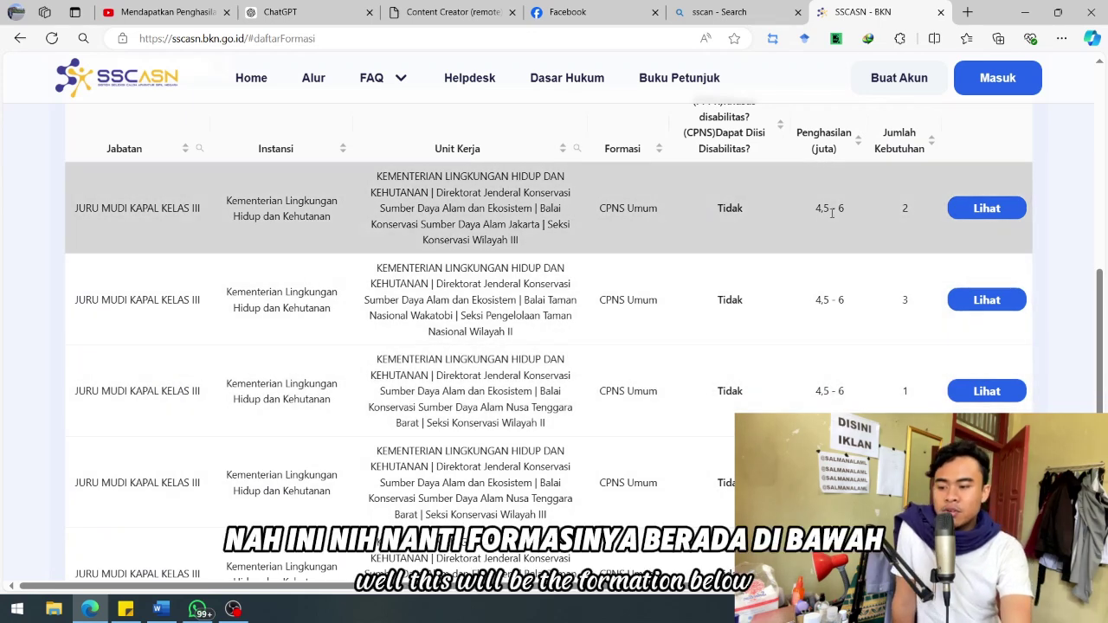
pyautogui.moveTo(377, 178); pyautogui.dragTo(444, 192)
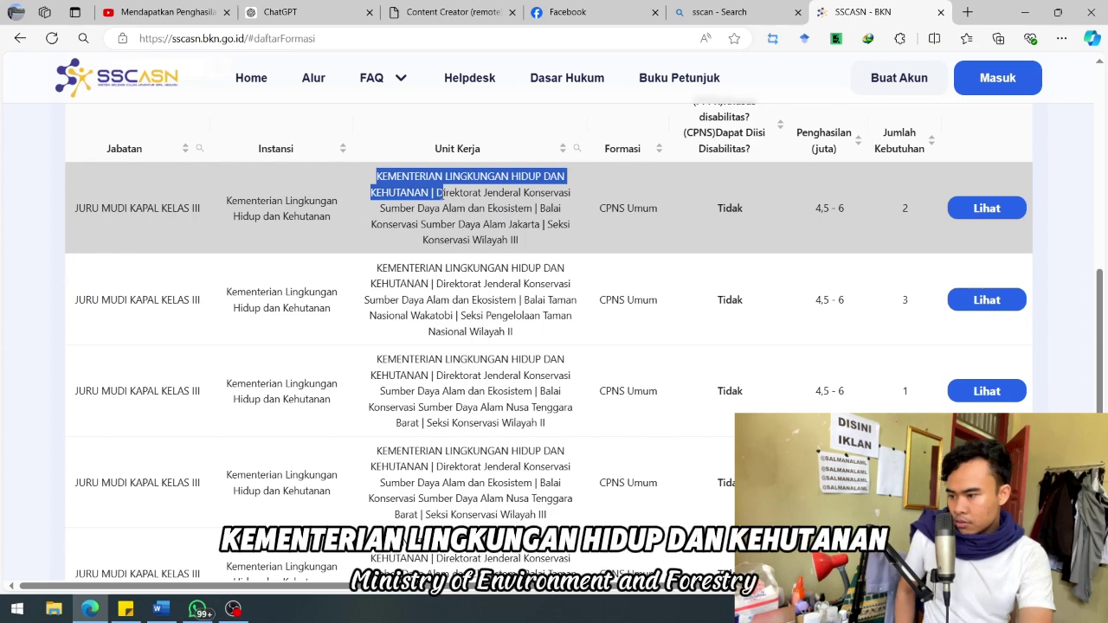
pyautogui.moveTo(432, 194); pyautogui.dragTo(432, 194)
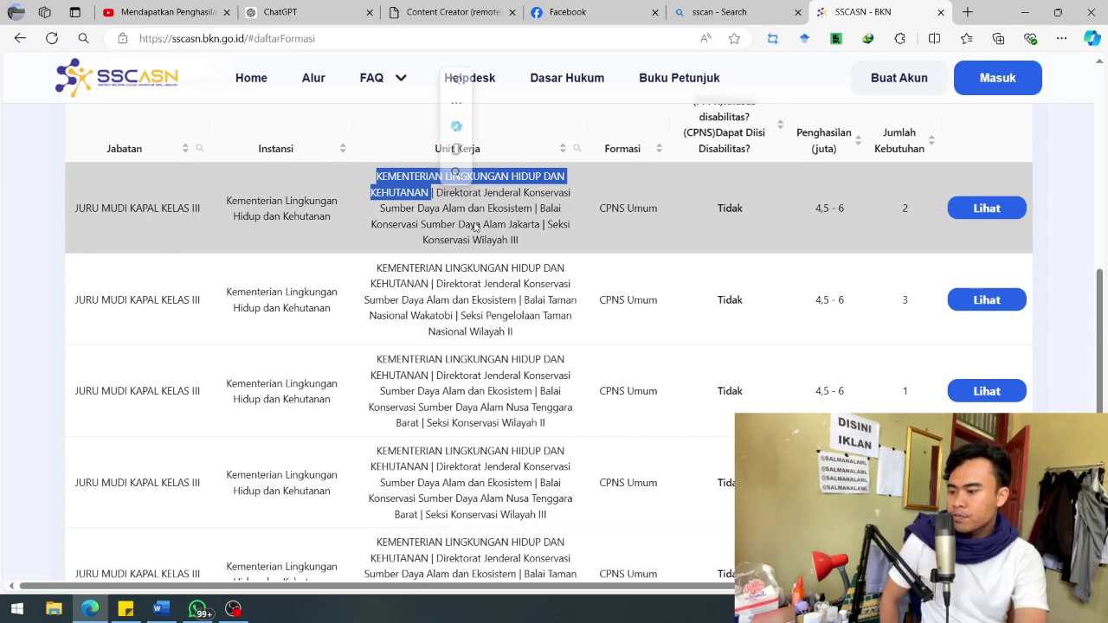
pyautogui.click(413, 212)
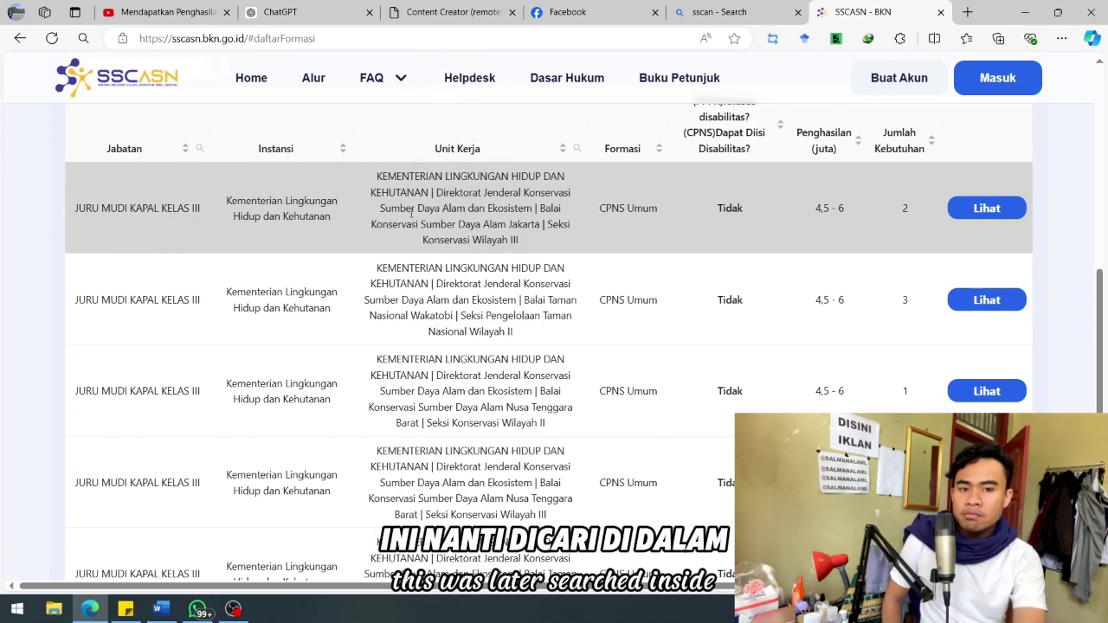
pyautogui.doubleClick(459, 192)
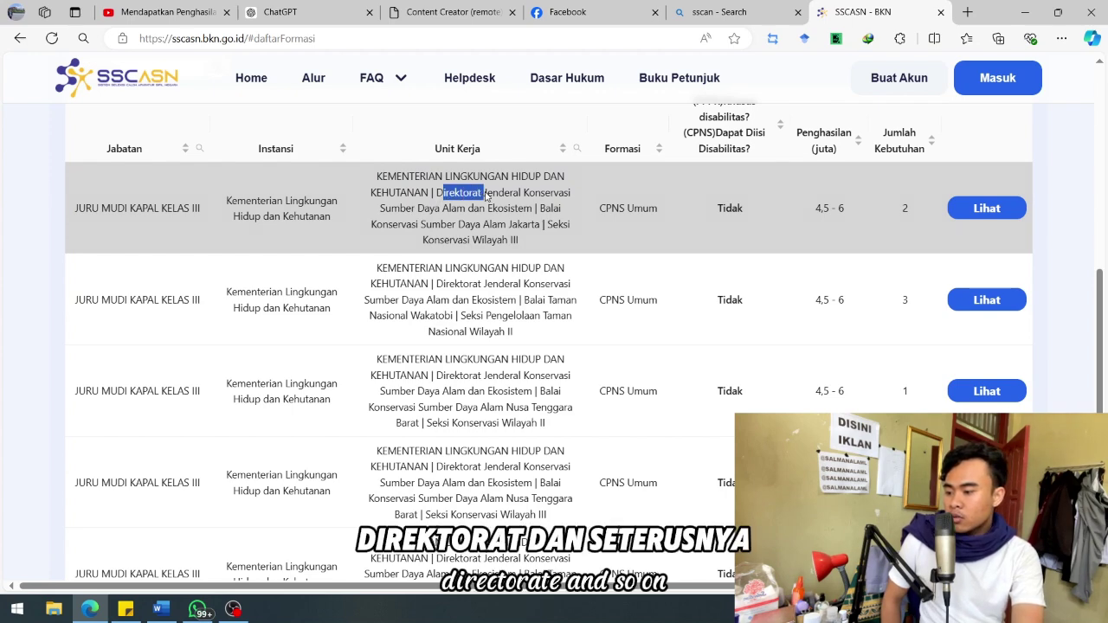
pyautogui.click(517, 240)
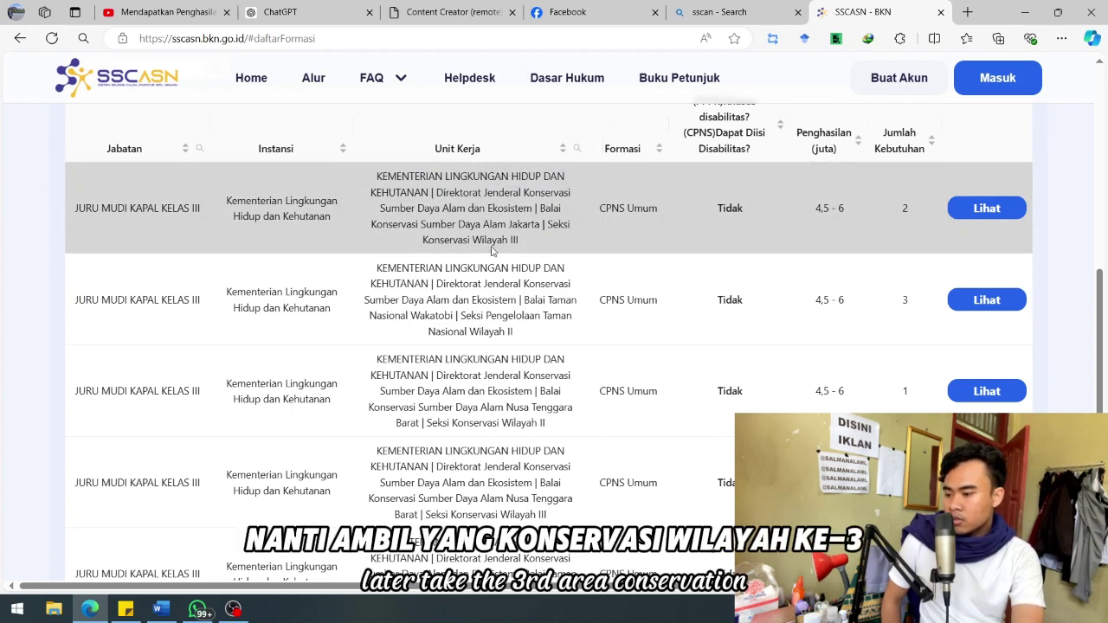
# Step: Open the details of the first Juru Mudi Kapal Kelas III formation and review its administrative requirements
pyautogui.click(987, 208)
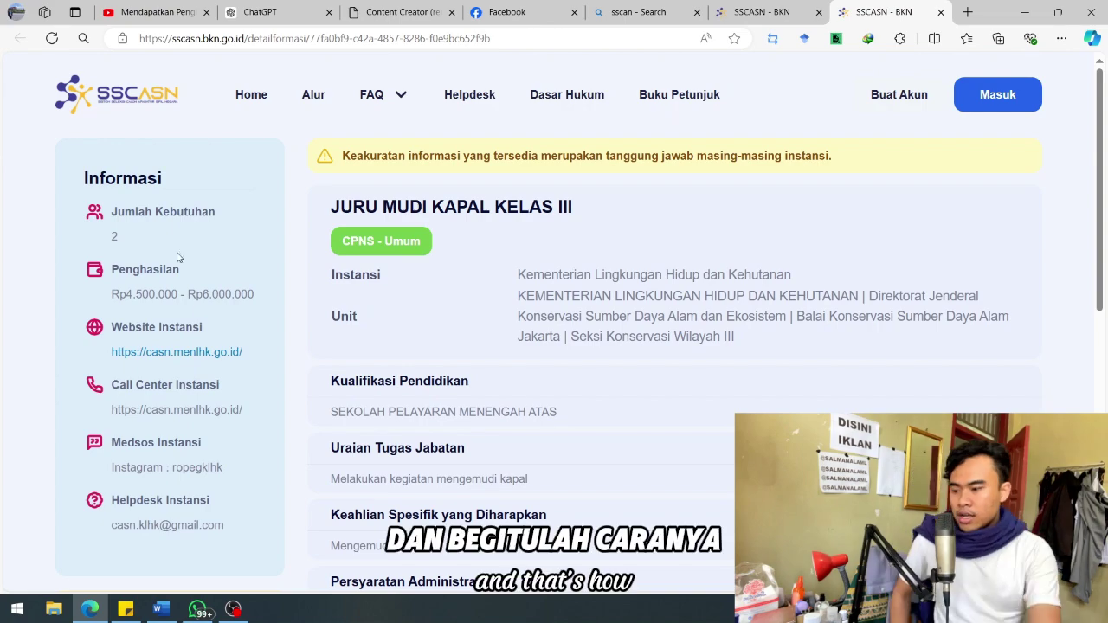
pyautogui.scroll(-4, 542, 468)
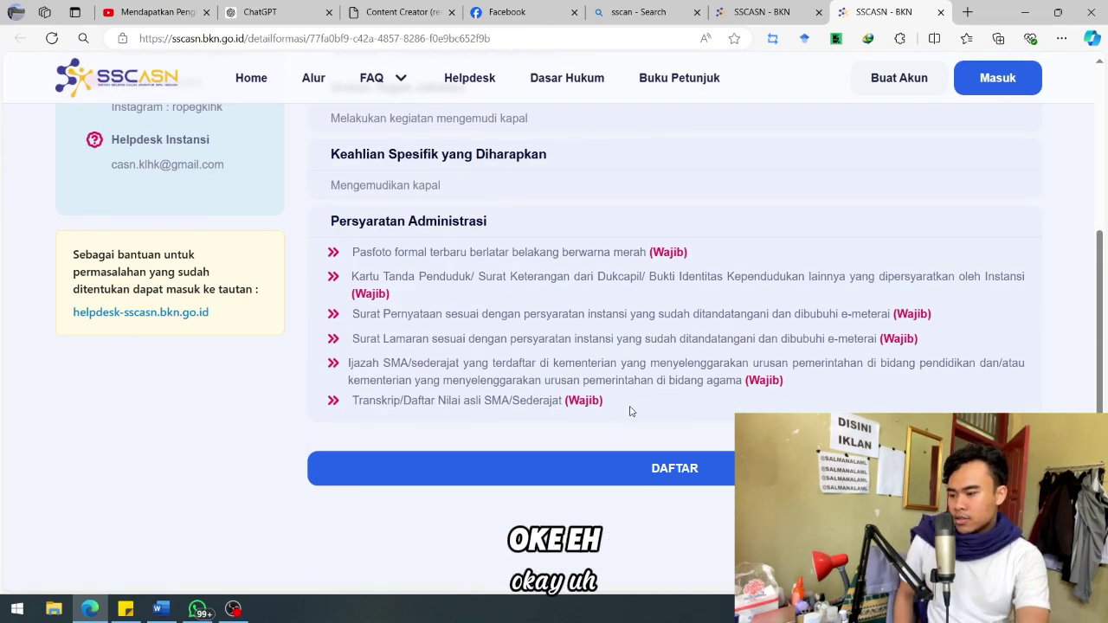
pyautogui.scroll(4, 619, 428)
pyautogui.scroll(-4, 656, 482)
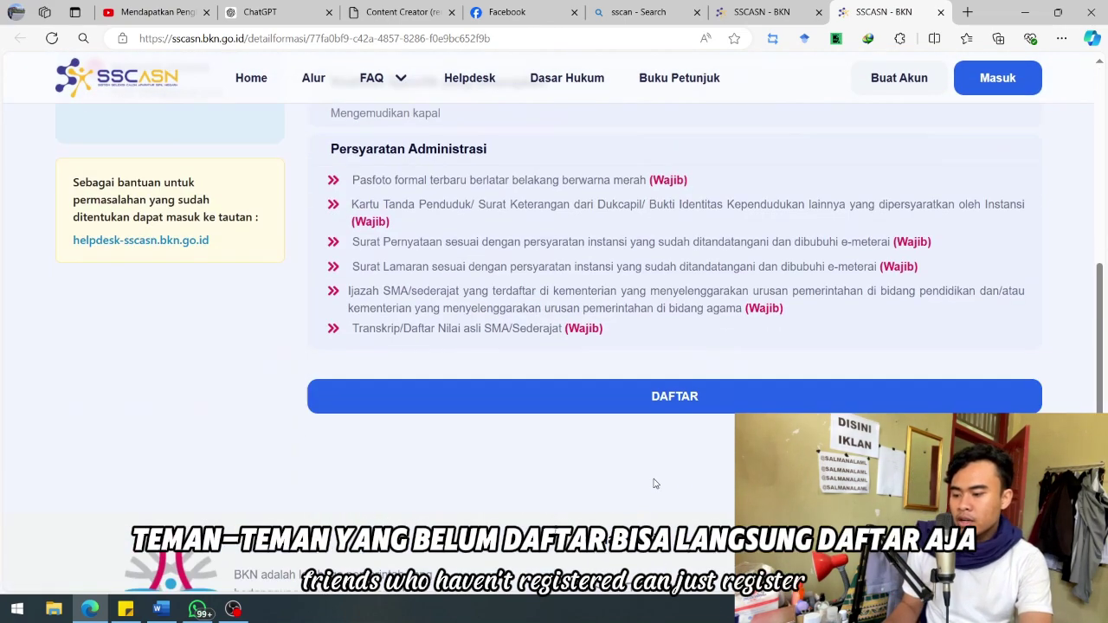
# Step: Start registration for this formation, accept the browser notice and open the account creation form
pyautogui.click(672, 396)
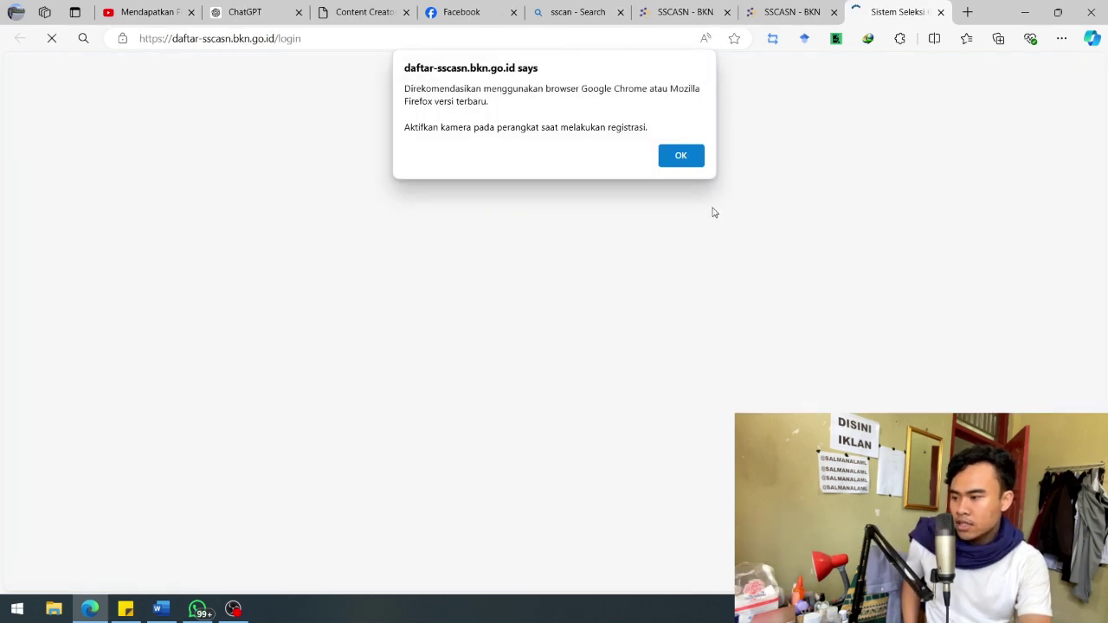
pyautogui.click(689, 156)
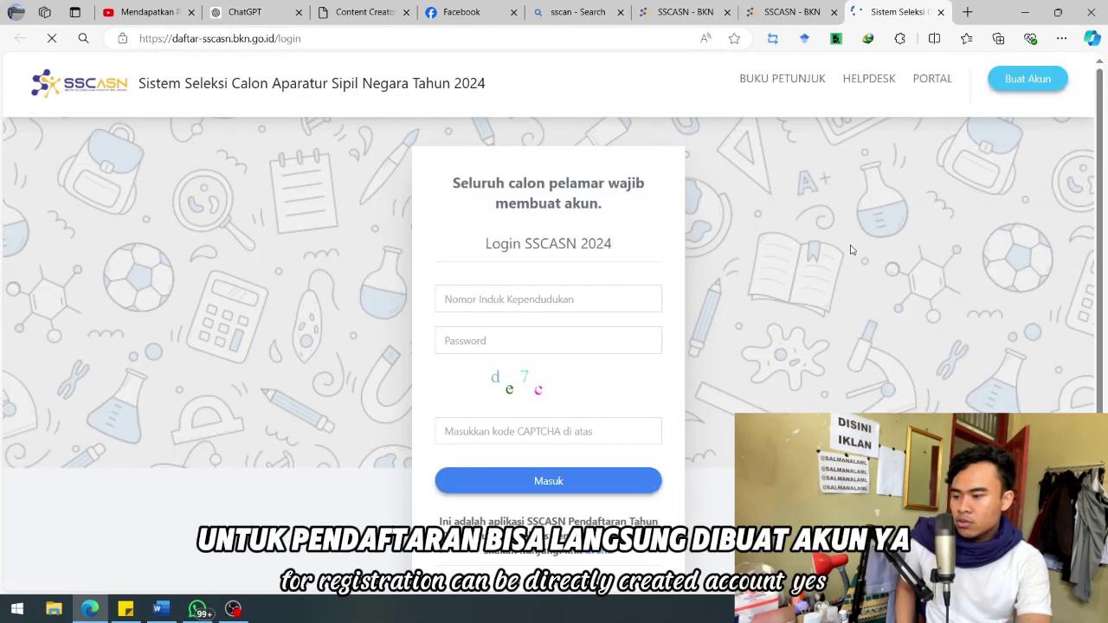
pyautogui.click(1037, 88)
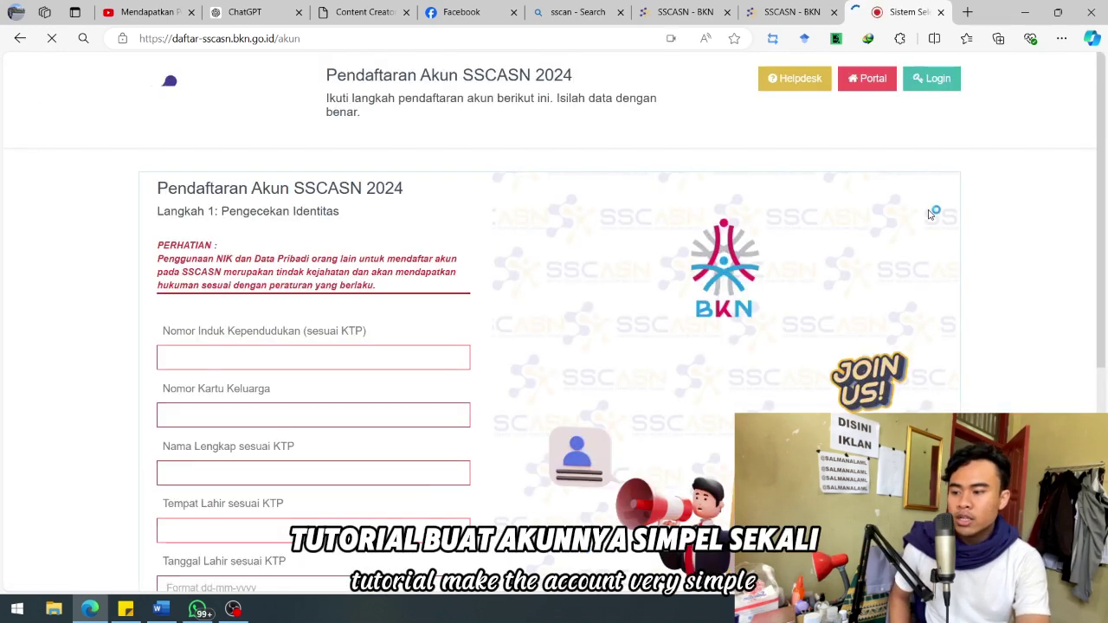
# Step: Dismiss the webcam error and review the identity fields required on the account registration form
pyautogui.scroll(-2, 295, 329)
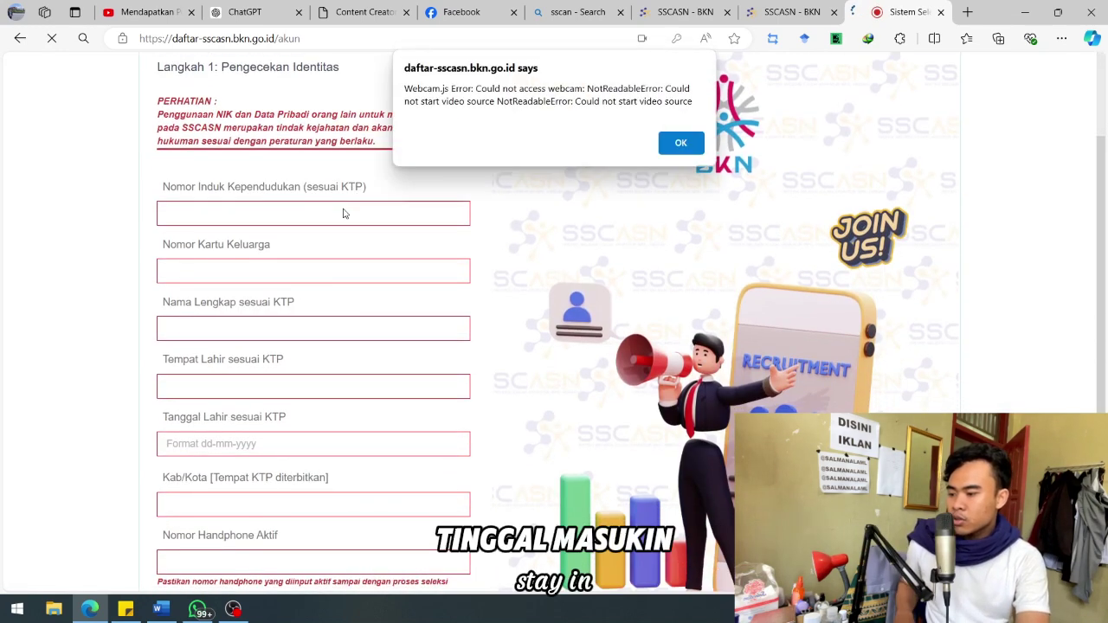
pyautogui.click(681, 143)
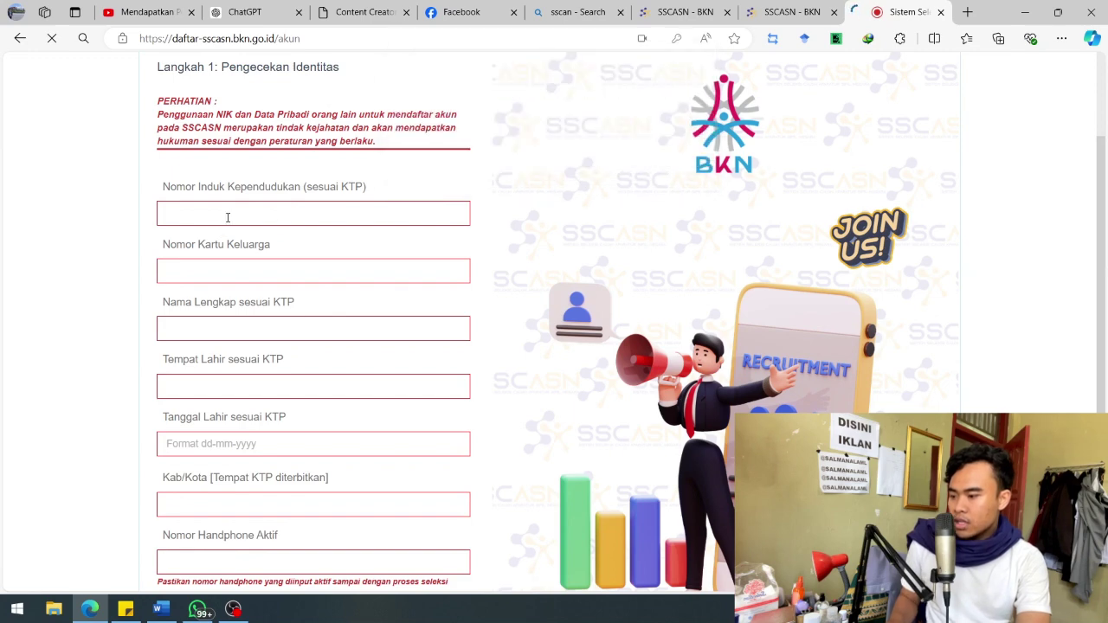
pyautogui.click(228, 217)
pyautogui.click(508, 275)
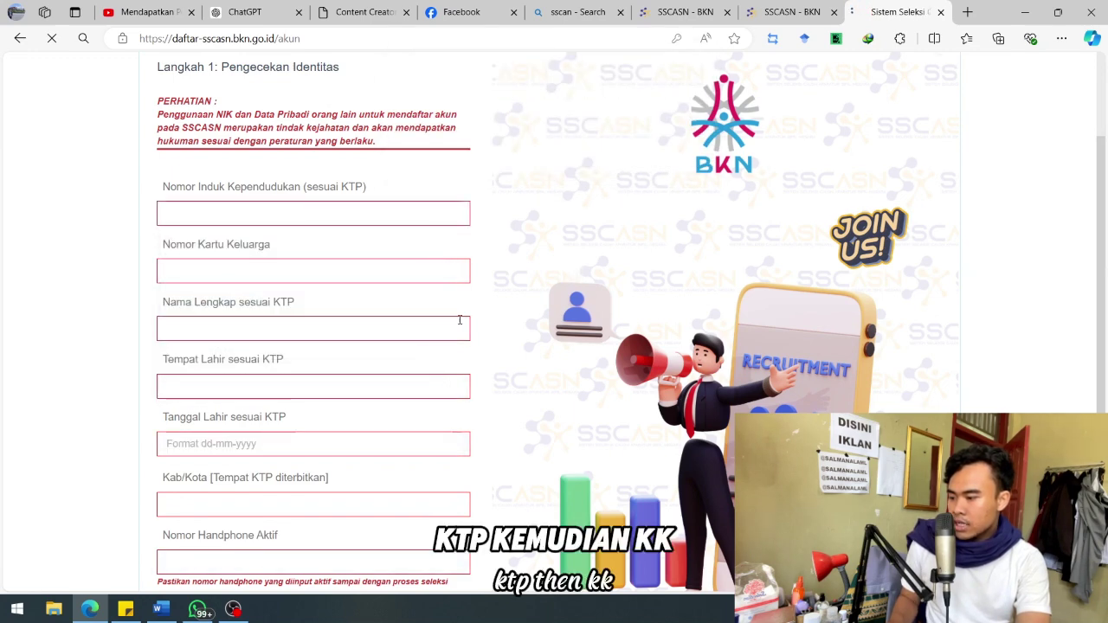
pyautogui.scroll(-1, 419, 329)
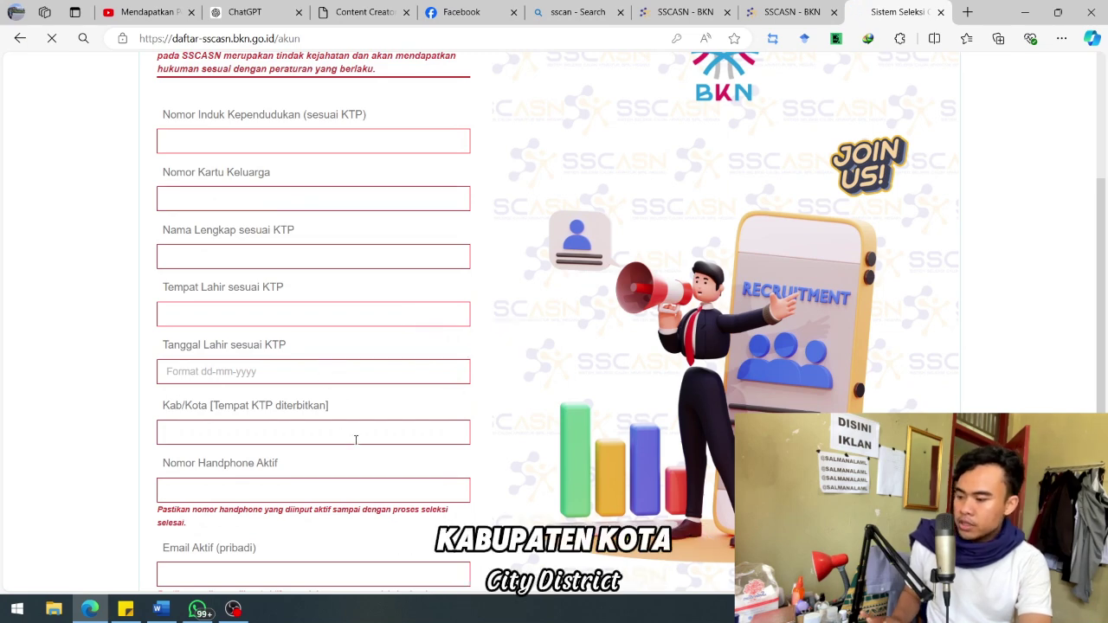
pyautogui.scroll(-2, 347, 497)
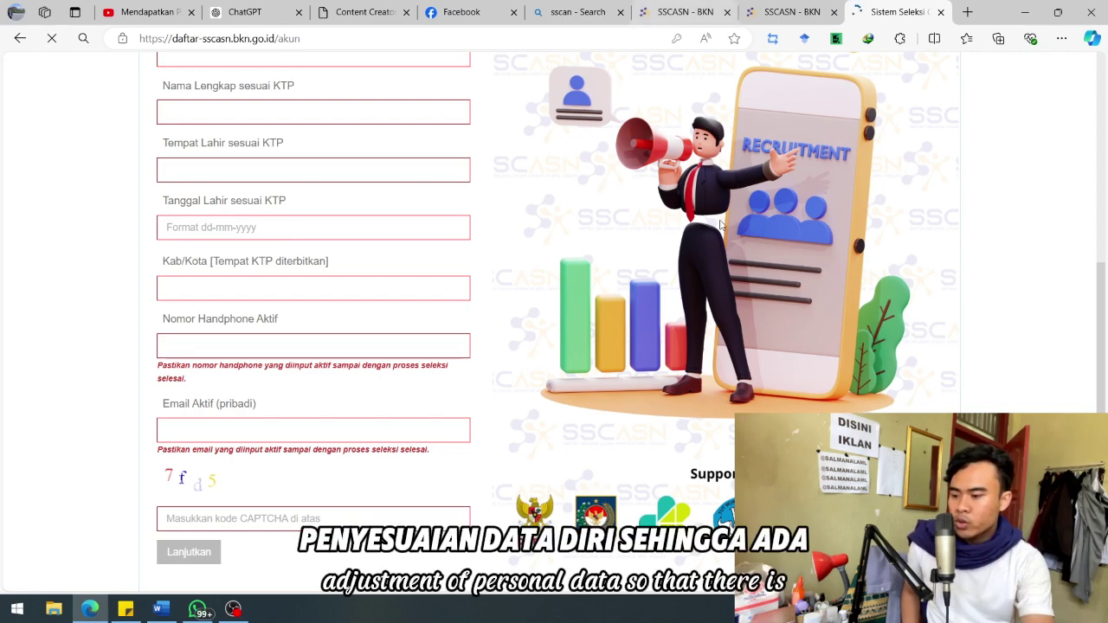
pyautogui.scroll(4, 895, 314)
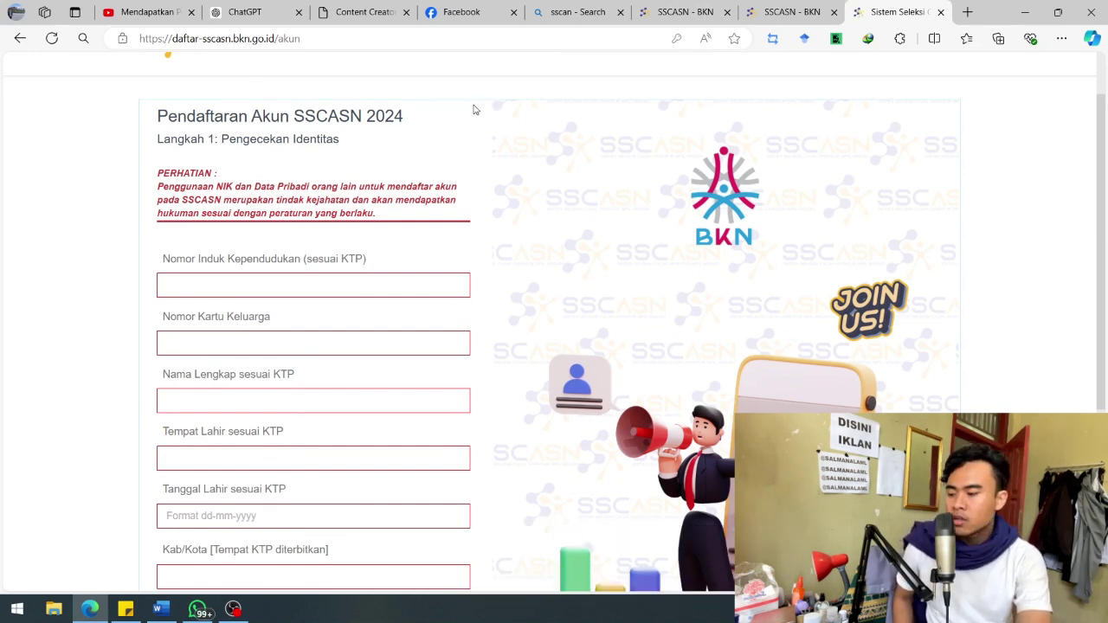
# Step: Return to the login page and sign in with the prefilled national ID number and password, entering the displayed CAPTCHA code
pyautogui.click(17, 40)
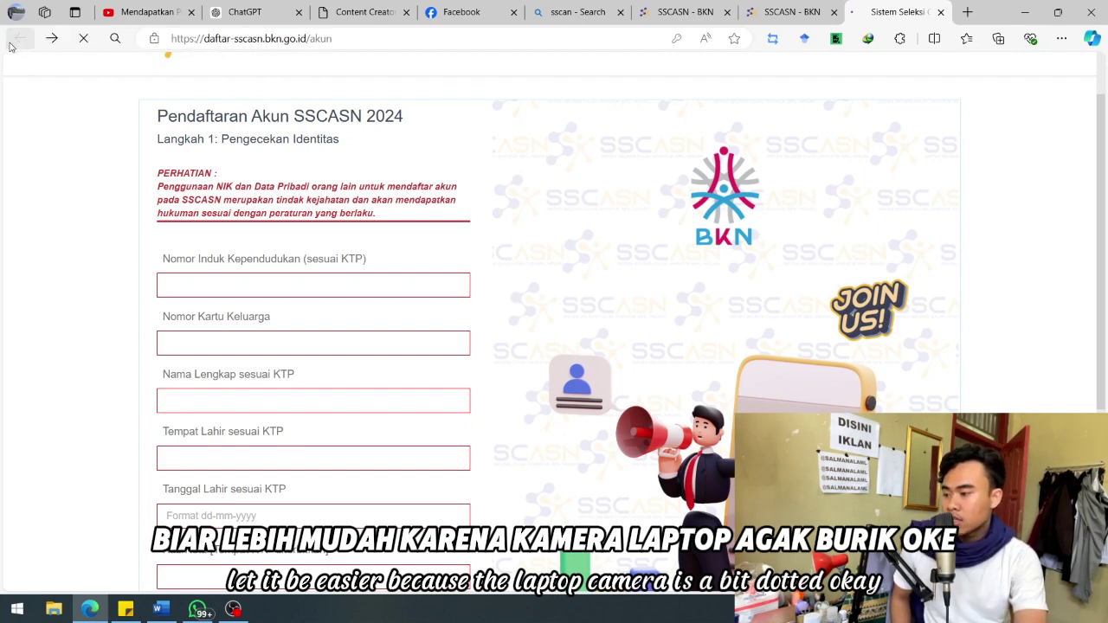
pyautogui.click(696, 164)
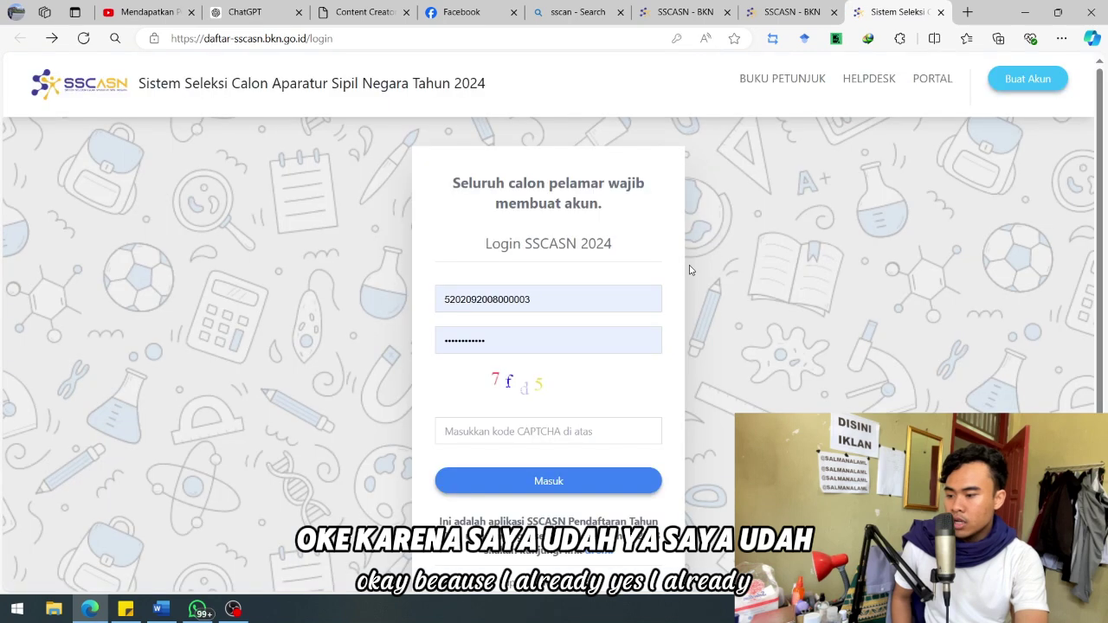
pyautogui.click(574, 431)
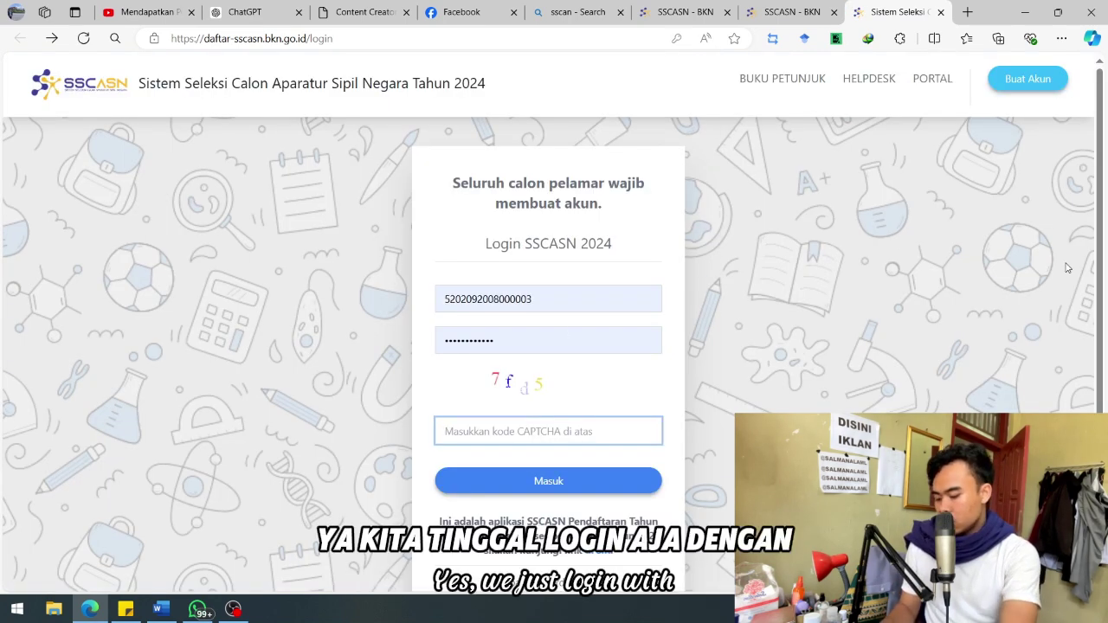
pyautogui.write('7f')
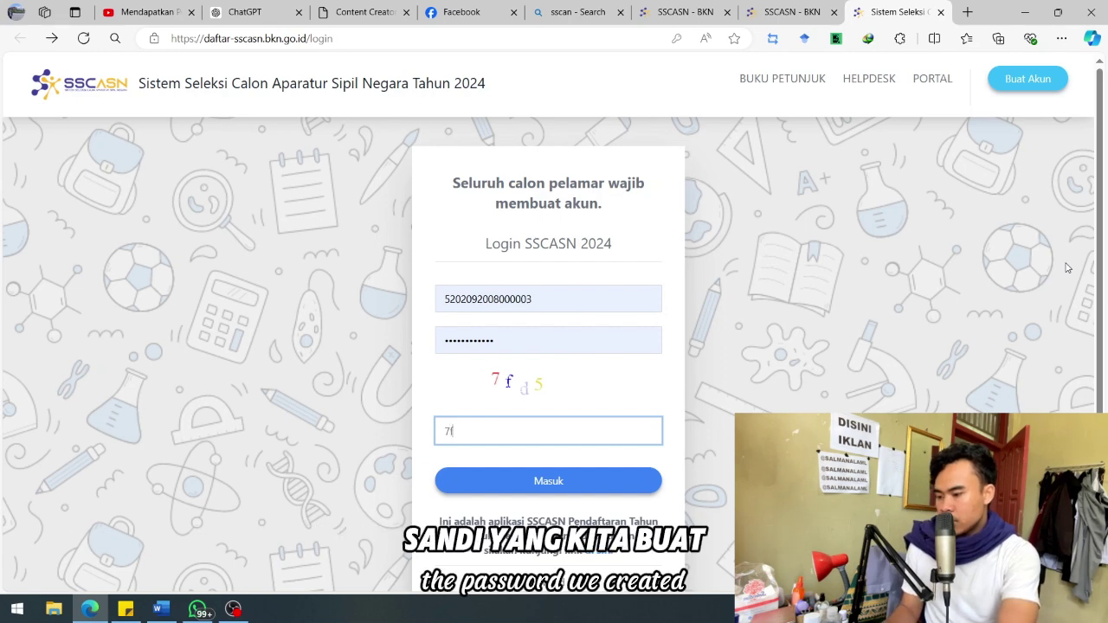
pyautogui.write('d')
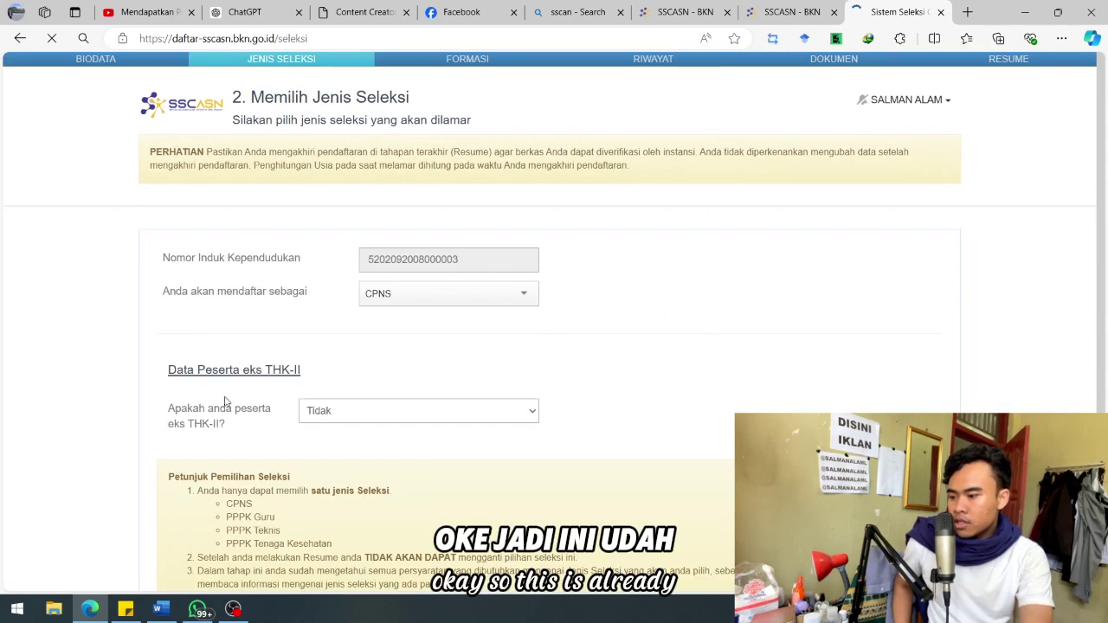
# Step: Continue past the selection type page with CPNS, and submit the prefilled formation form with the displayed CAPTCHA code
pyautogui.scroll(-3, 744, 294)
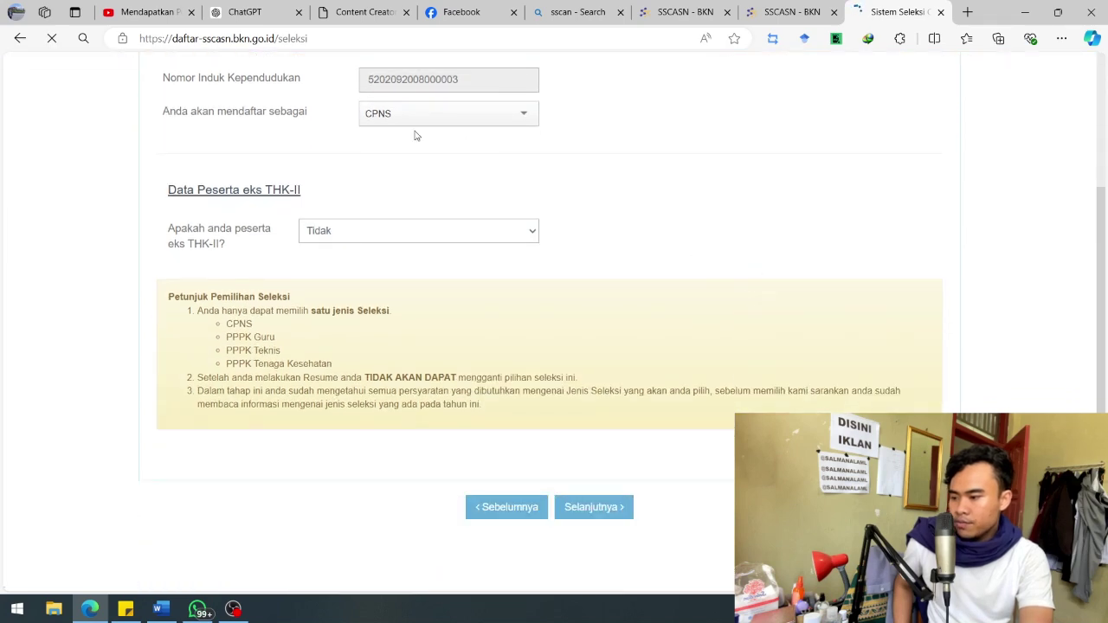
pyautogui.click(603, 517)
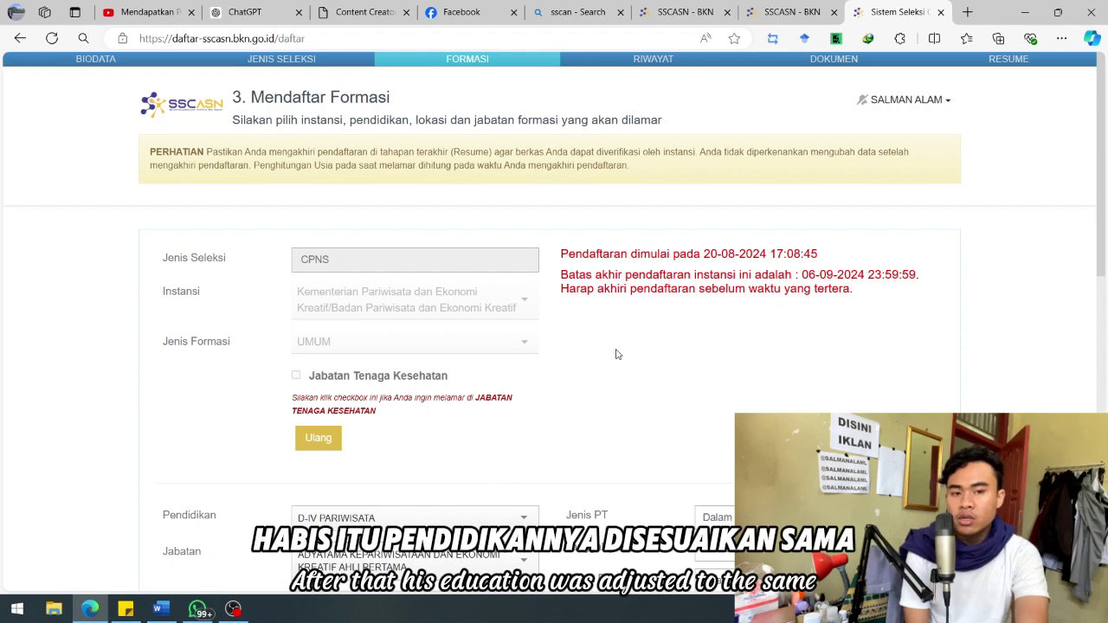
pyautogui.scroll(-8, 618, 347)
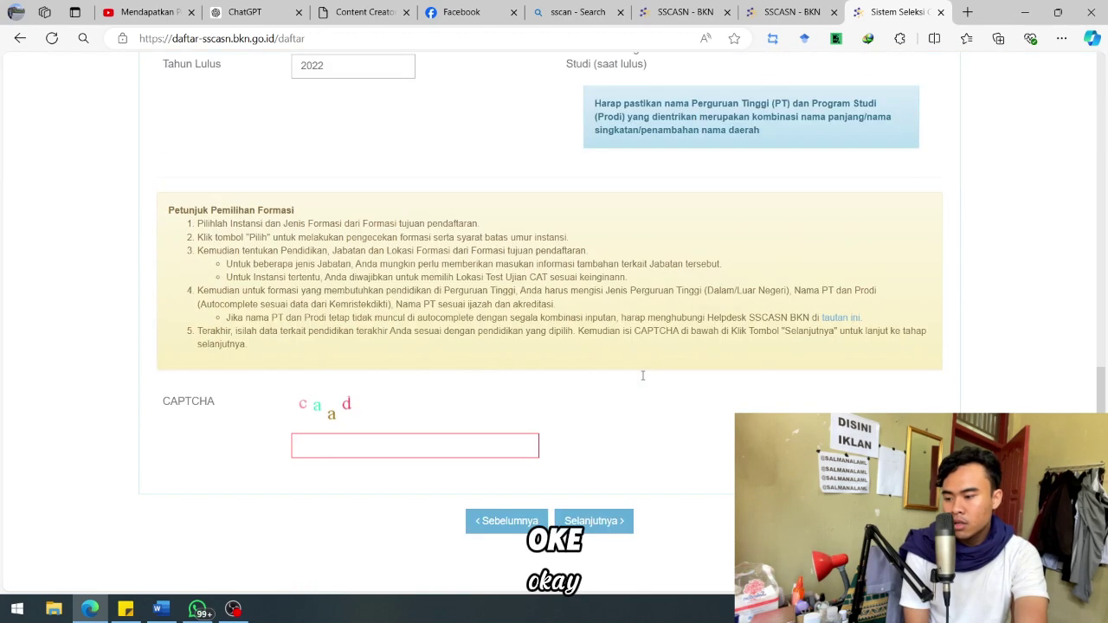
pyautogui.click(326, 450)
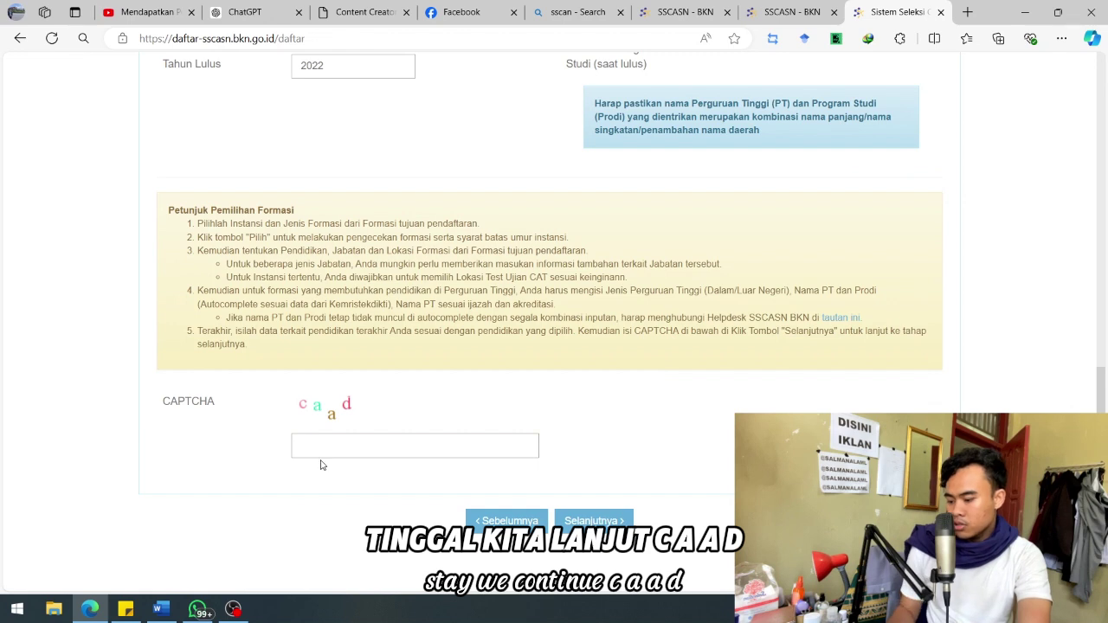
pyautogui.write('caad')
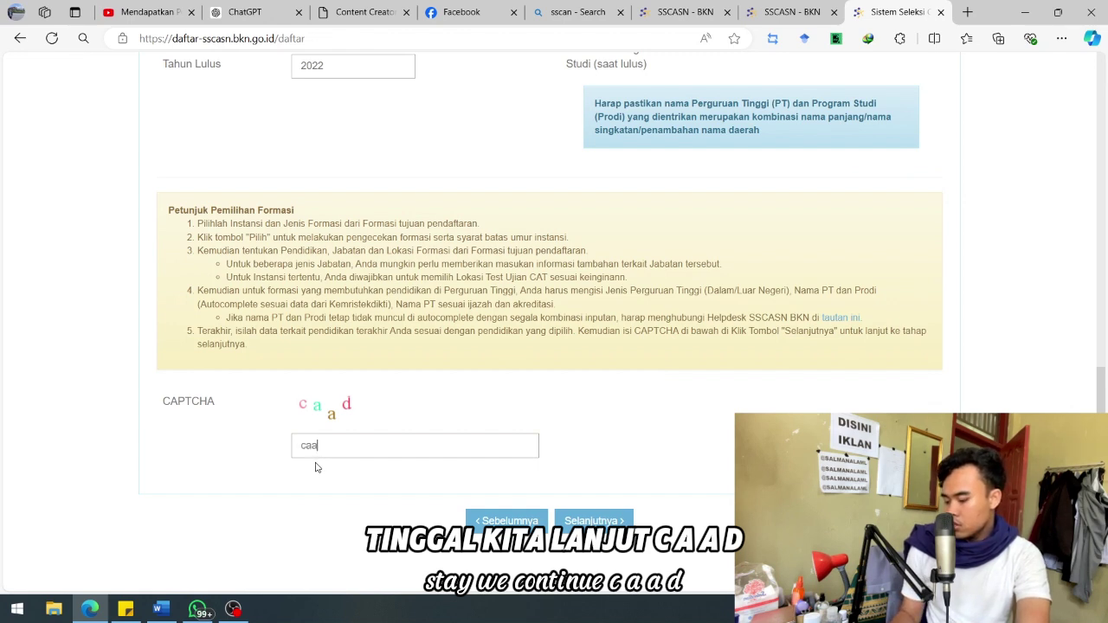
pyautogui.click(600, 520)
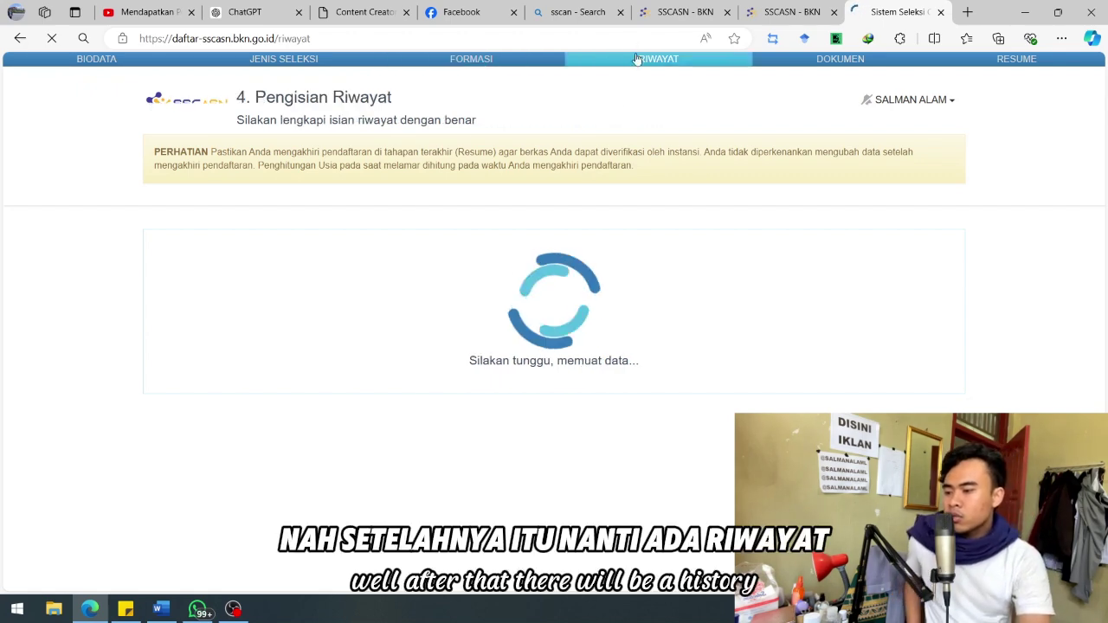
# Step: Proceed through the history step to the document upload page and review the required documents, file formats and maximum file sizes
pyautogui.scroll(-3, 602, 198)
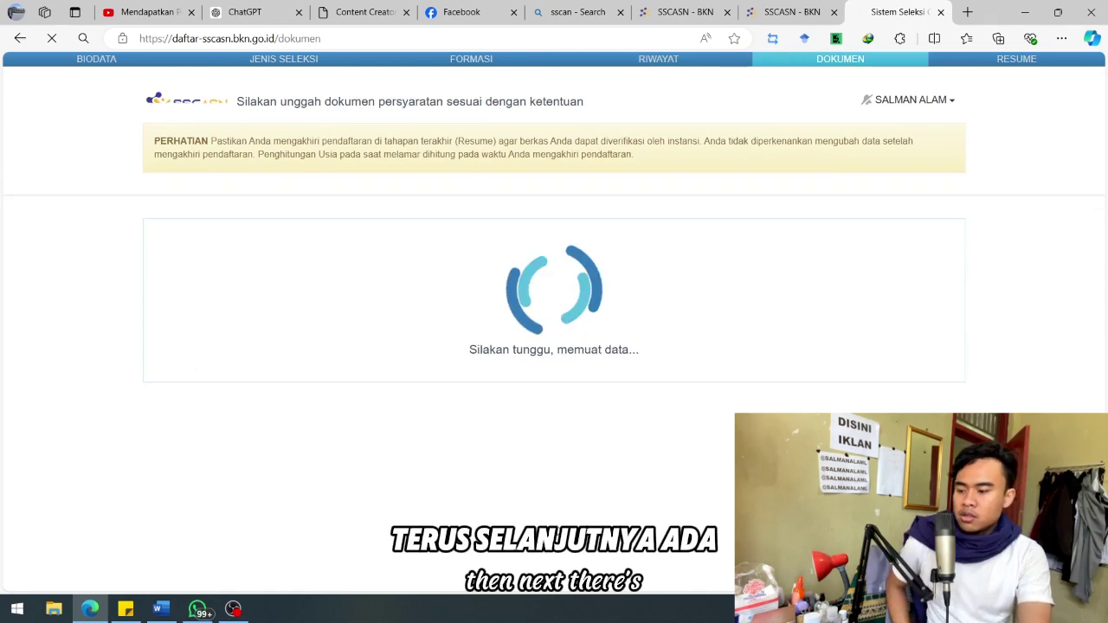
pyautogui.scroll(-1, 497, 441)
pyautogui.scroll(-2, 497, 441)
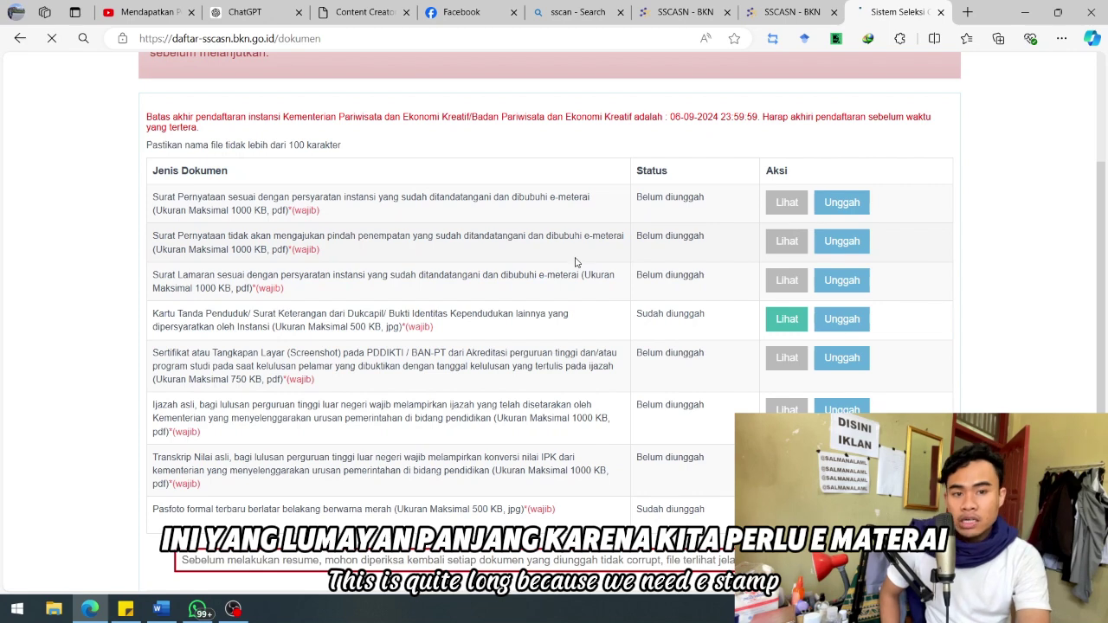
pyautogui.scroll(1, 576, 262)
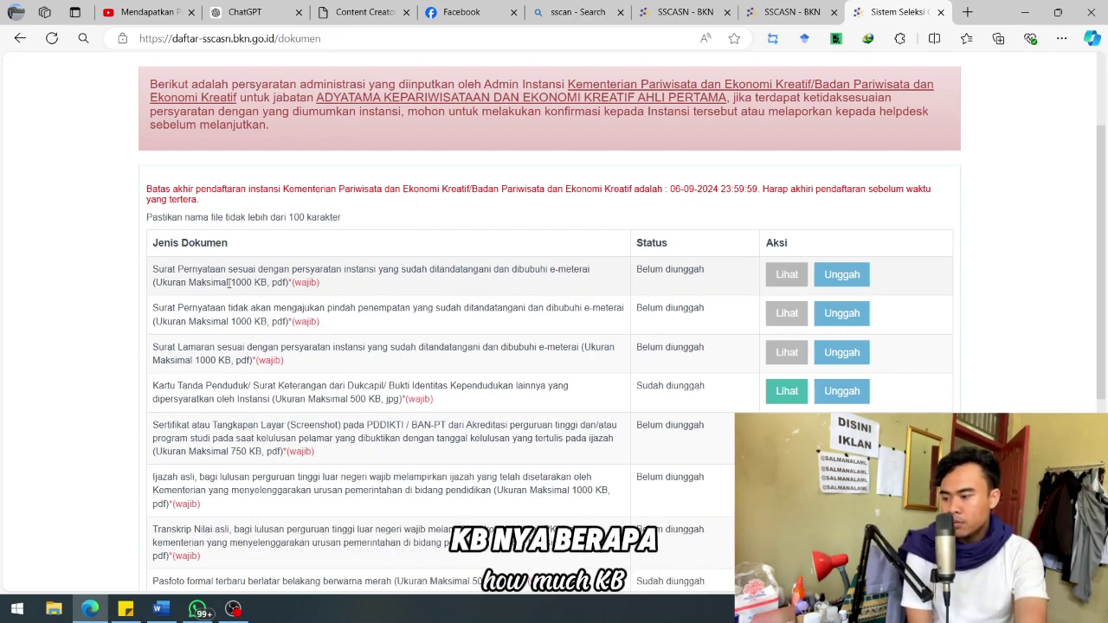
pyautogui.moveTo(231, 284); pyautogui.dragTo(266, 285)
pyautogui.click(283, 285)
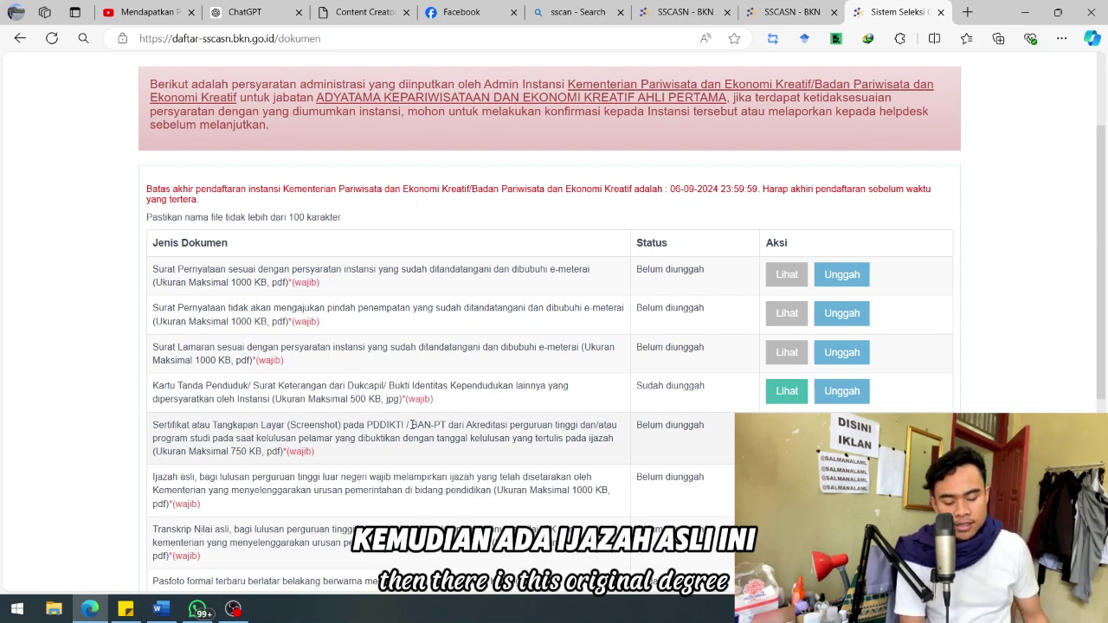
pyautogui.scroll(-1, 372, 423)
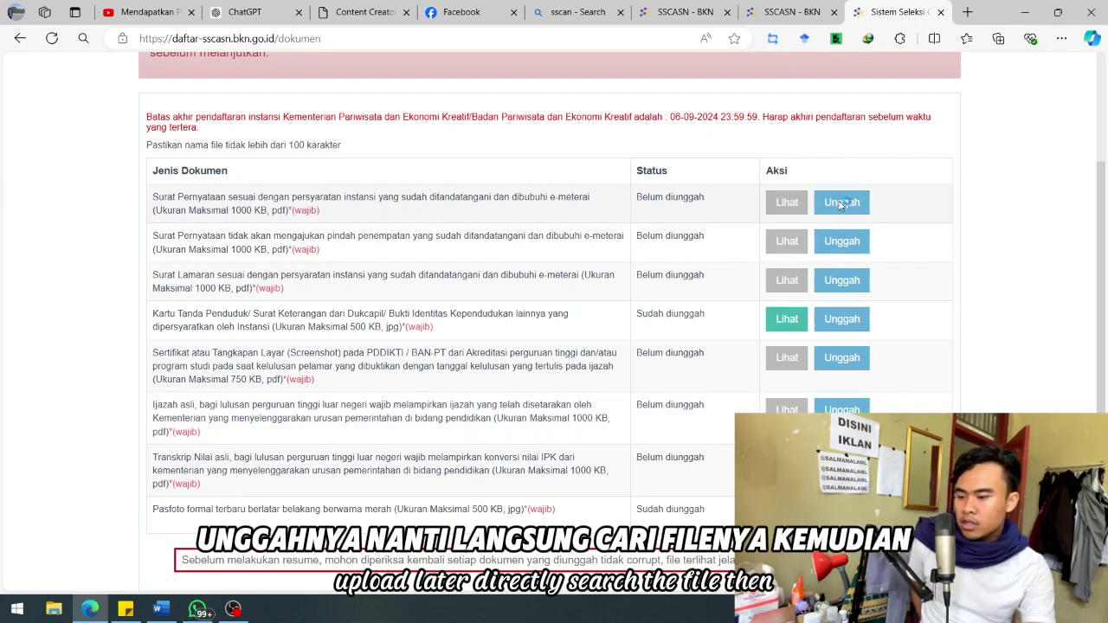
pyautogui.scroll(-3, 448, 290)
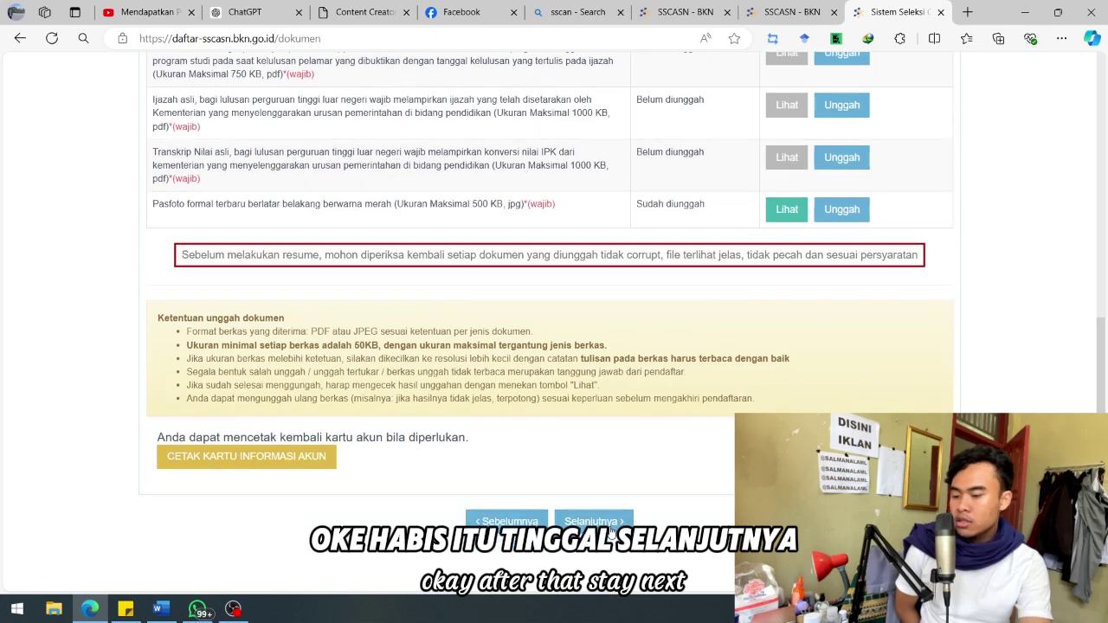
pyautogui.click(609, 527)
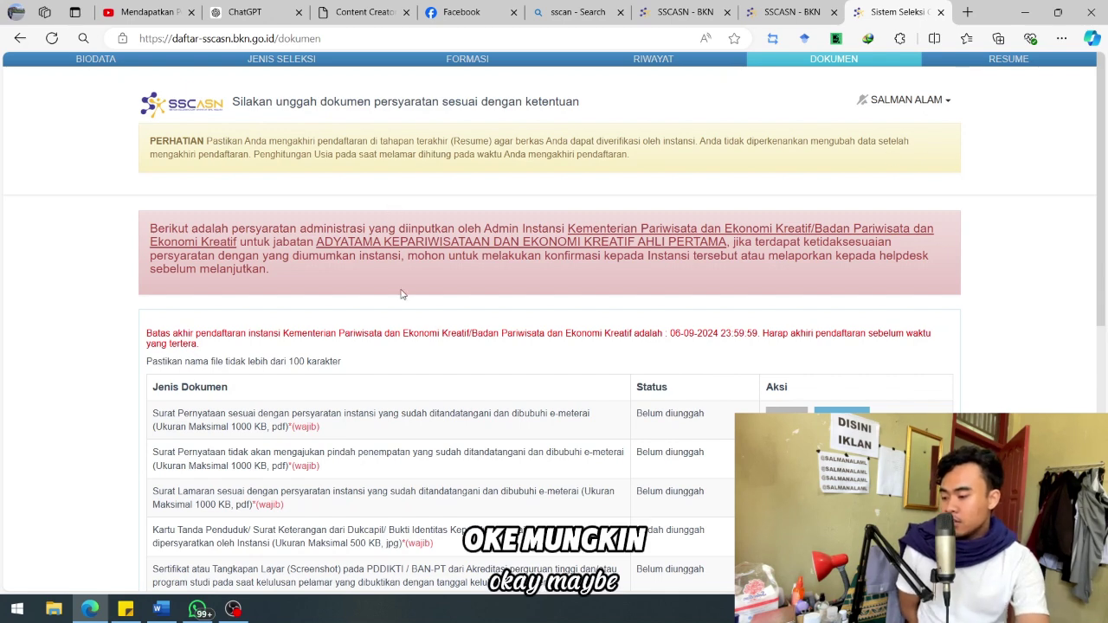
pyautogui.click(231, 610)
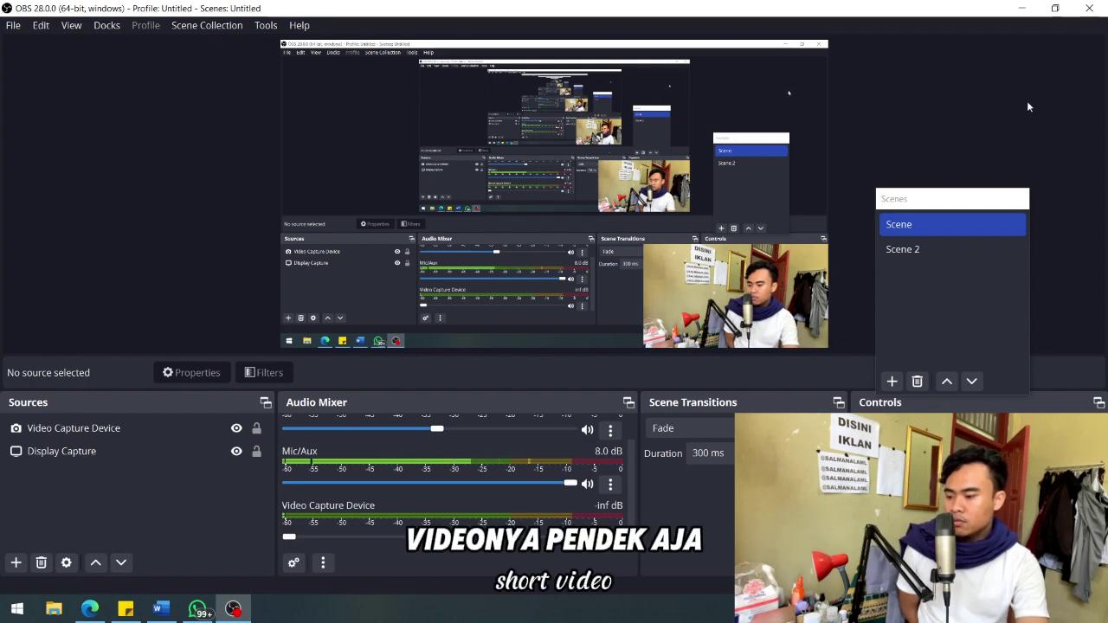
pyautogui.click(1022, 9)
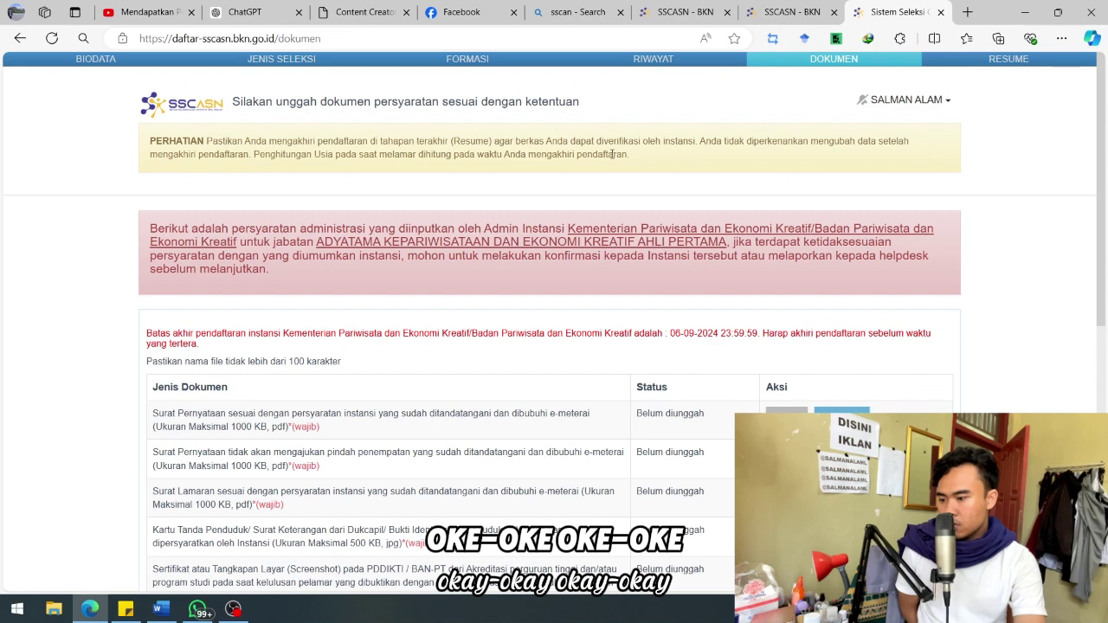
# Step: Examine the requirement for the first document, the Surat Pernyataan matching the agency's requirements
pyautogui.scroll(-1, 611, 155)
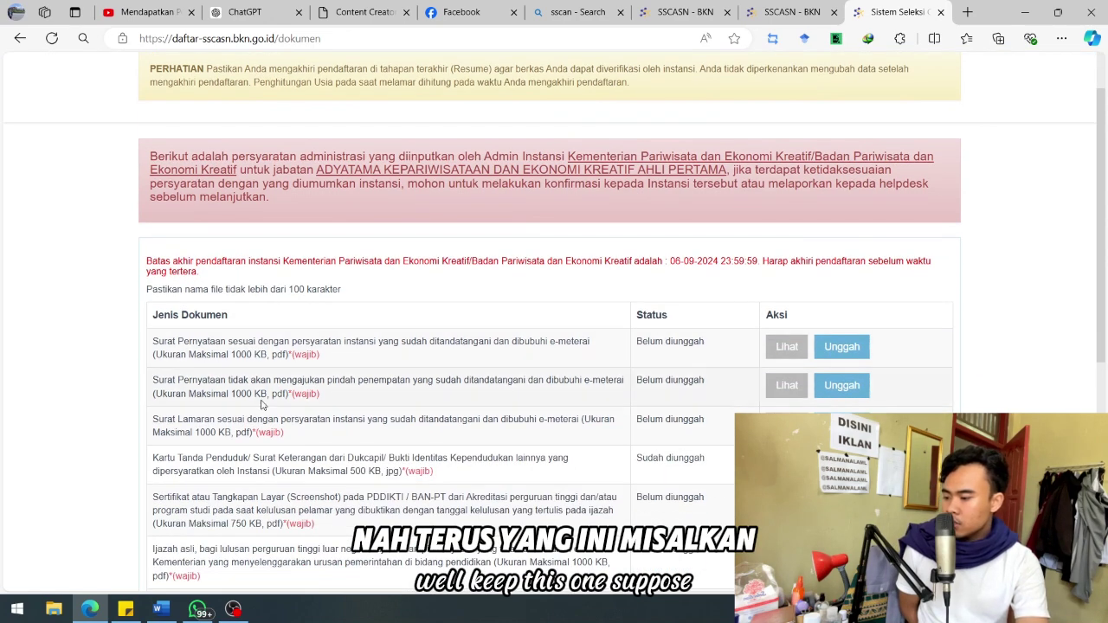
pyautogui.moveTo(179, 343); pyautogui.dragTo(401, 346)
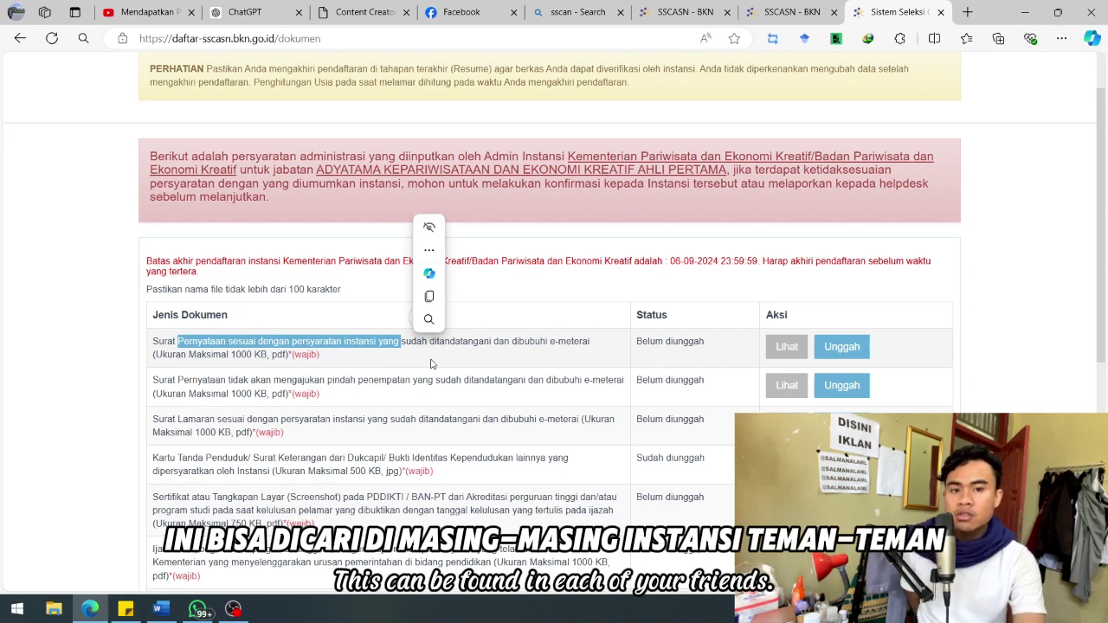
pyautogui.click(355, 342)
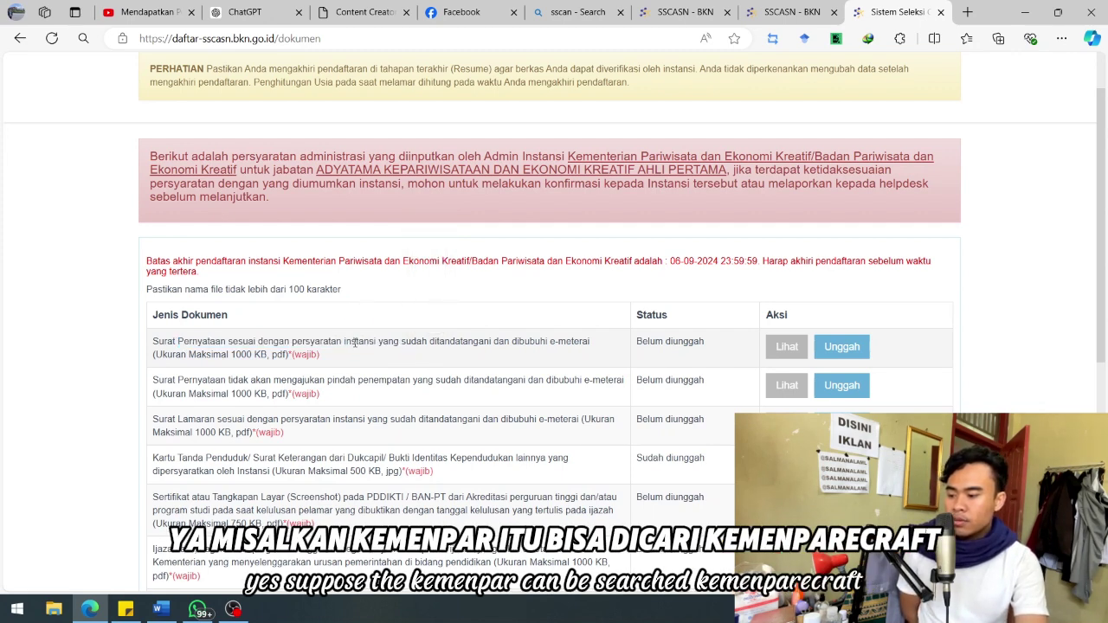
pyautogui.doubleClick(355, 343)
pyautogui.click(342, 342)
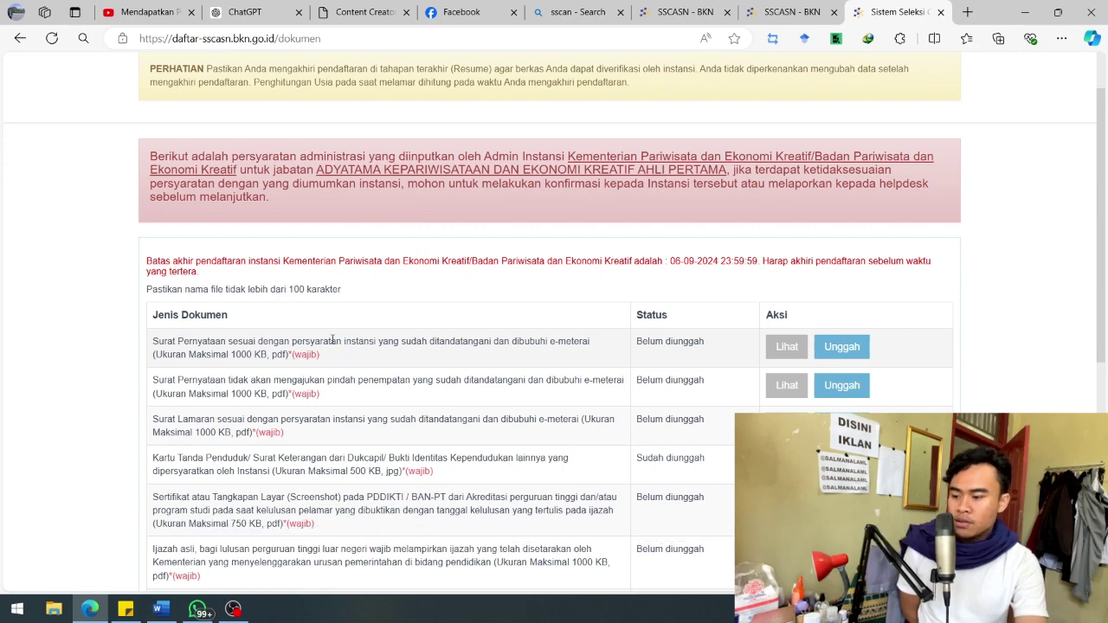
pyautogui.doubleClick(332, 342)
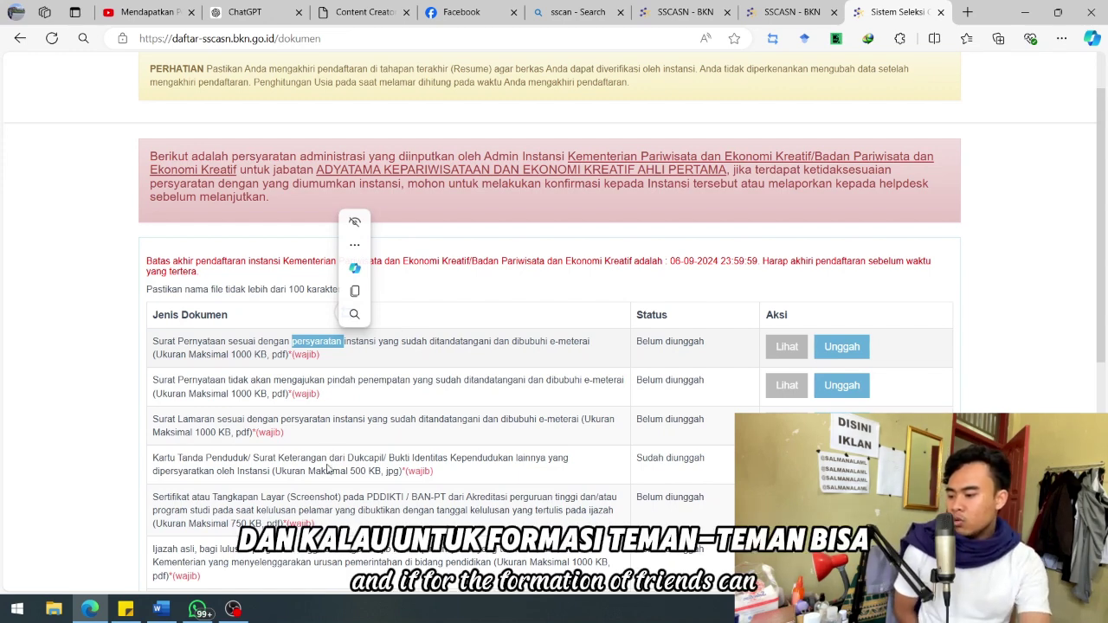
# Step: Switch to Telegram and open the FORMASI CPNS 2024 channel with 8.526 subscribers from the chat list
pyautogui.press('super')
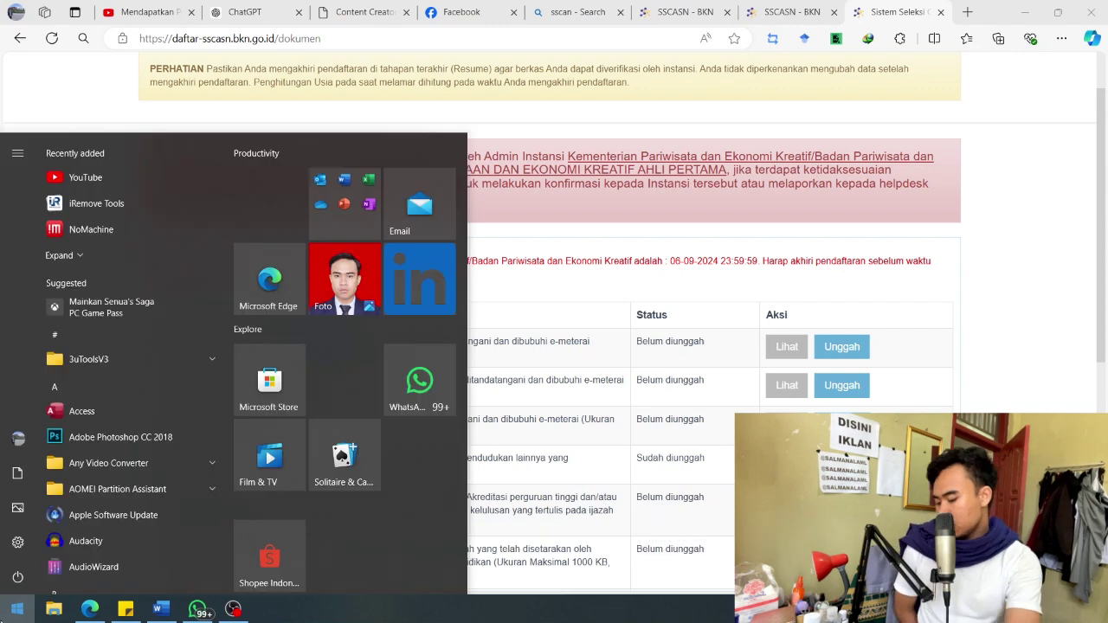
pyautogui.write('telegram')
pyautogui.press('Return')
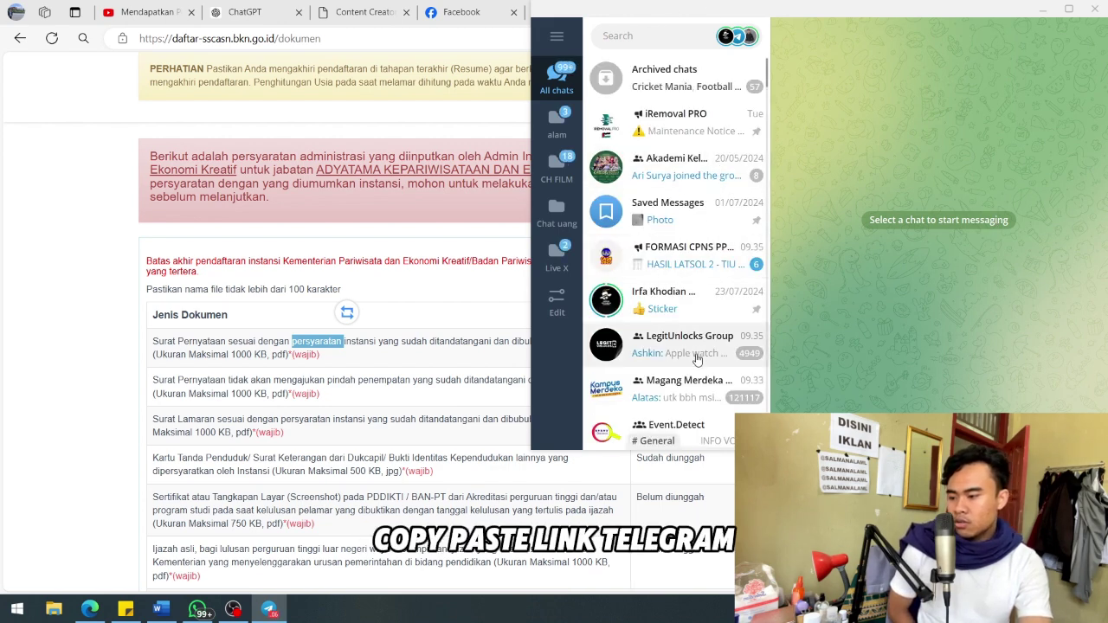
pyautogui.scroll(-2, 693, 325)
pyautogui.scroll(-8, 694, 325)
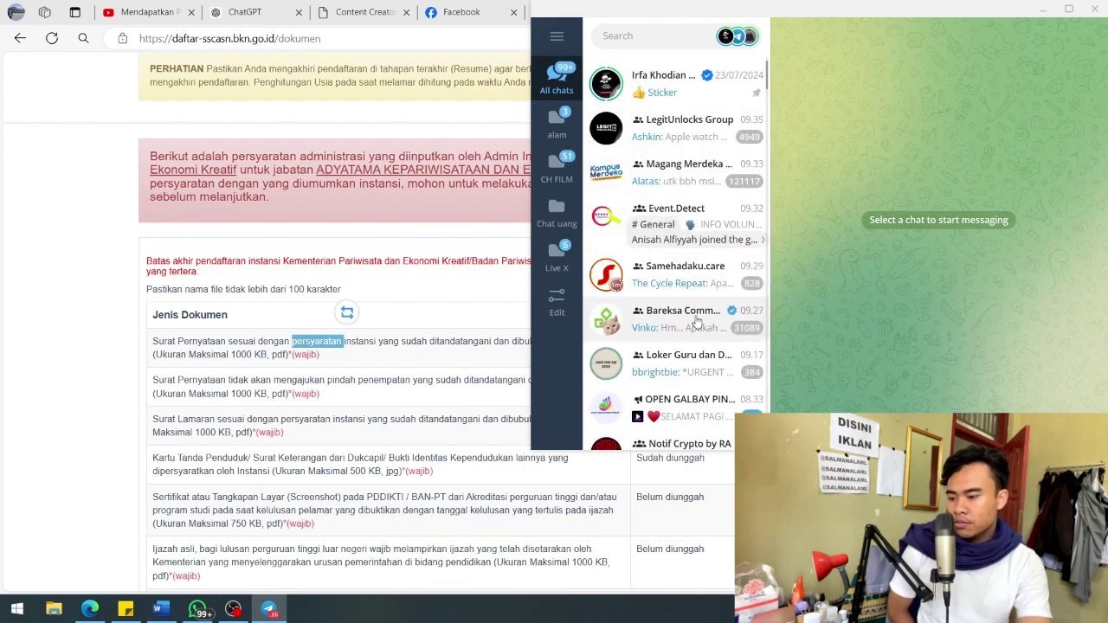
pyautogui.scroll(-3, 697, 322)
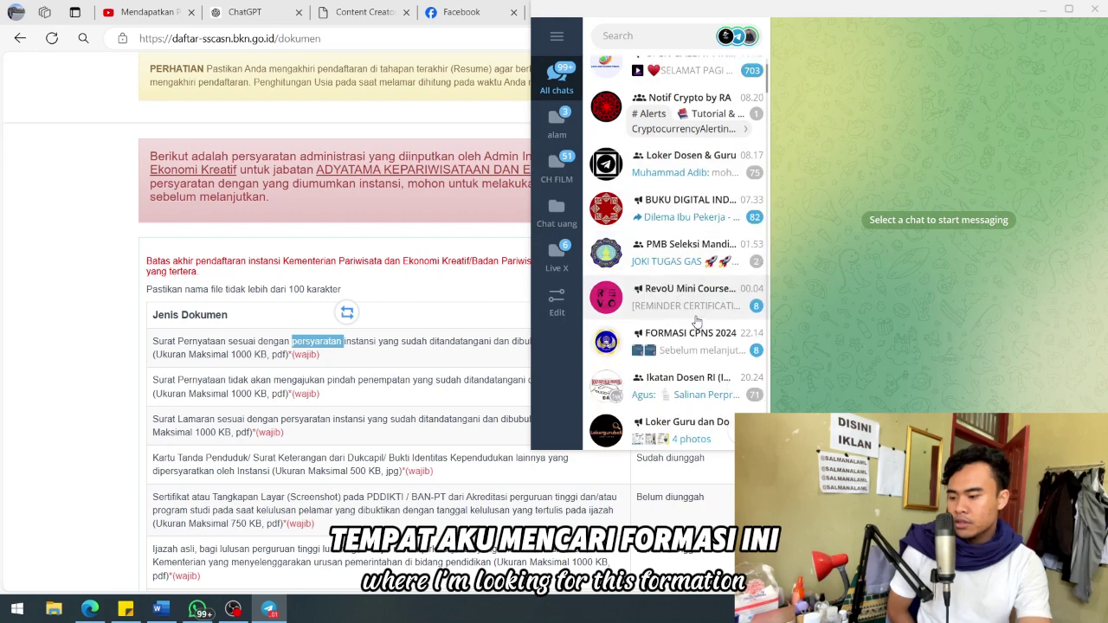
pyautogui.click(699, 338)
# Step: Find the Otorita IKN RI PDF among the channel's August 20 posts, download it and open it in Microsoft Edge
pyautogui.scroll(-2, 764, 349)
pyautogui.scroll(-15, 932, 340)
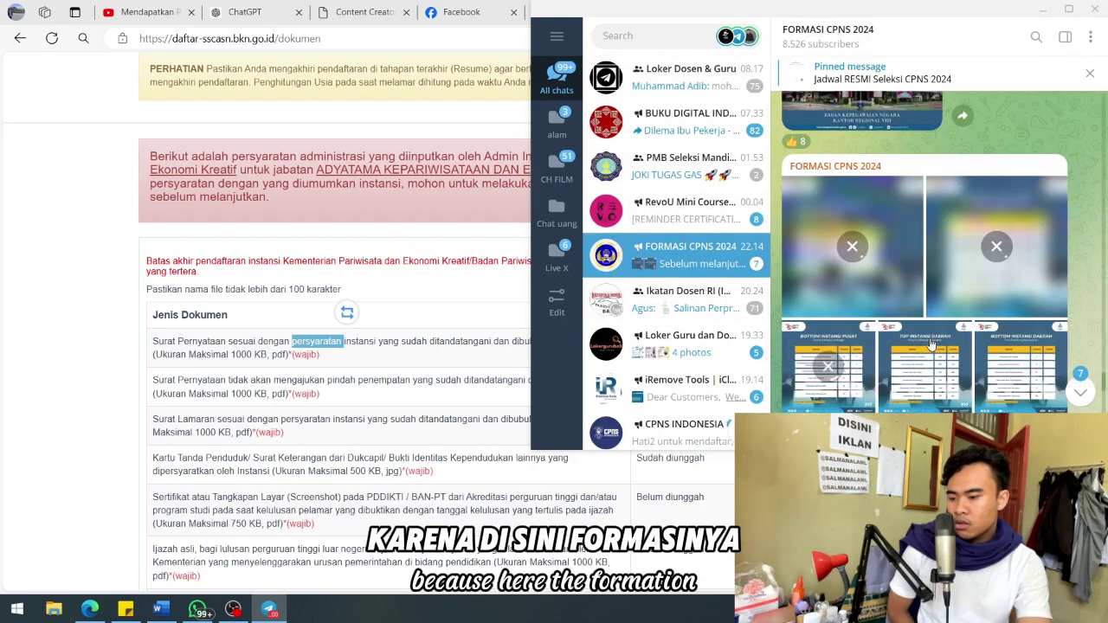
pyautogui.scroll(15, 932, 339)
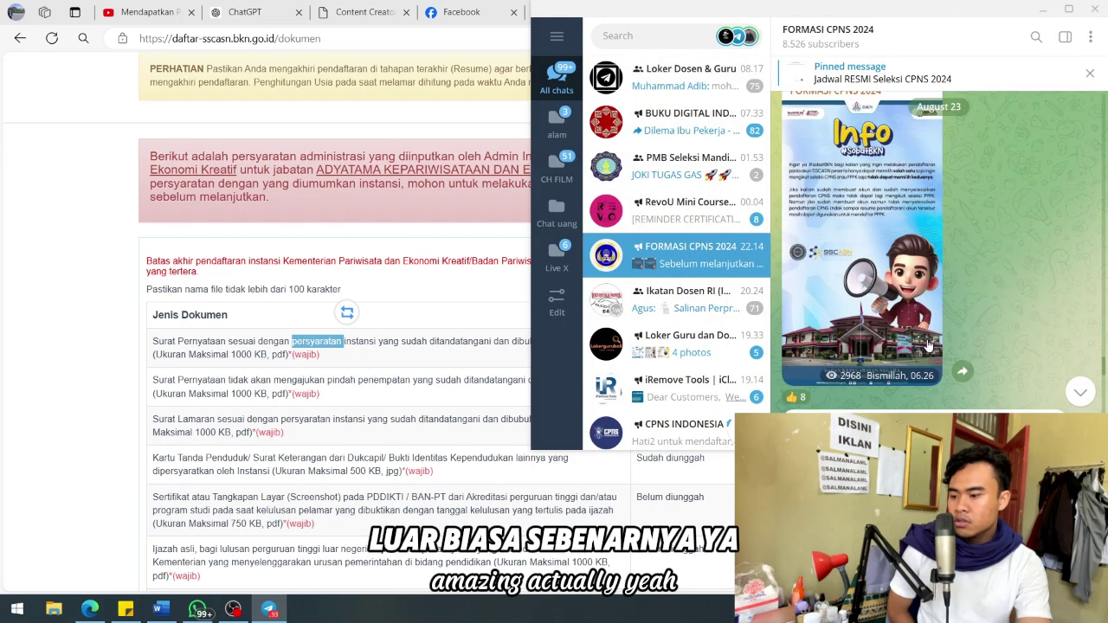
pyautogui.scroll(10, 928, 345)
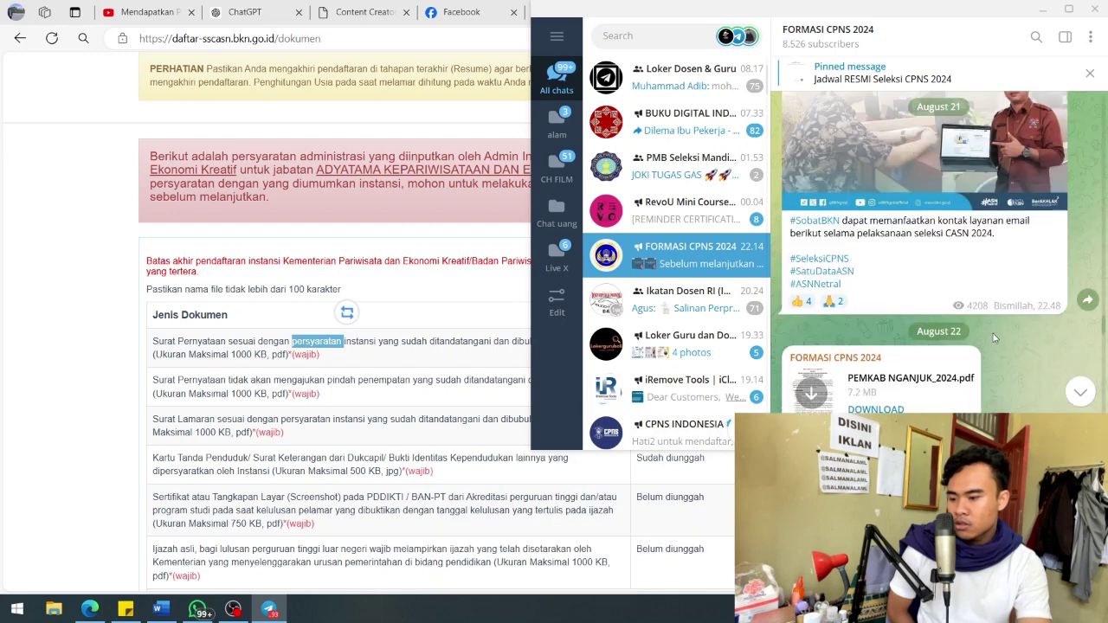
pyautogui.scroll(8, 992, 338)
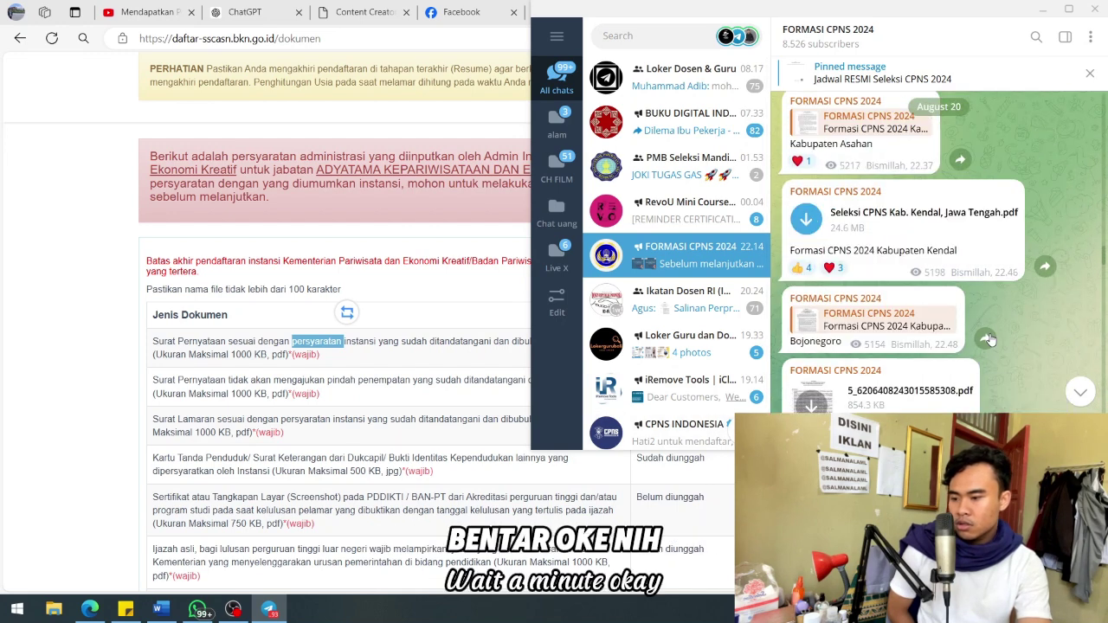
pyautogui.click(1070, 9)
pyautogui.click(378, 337)
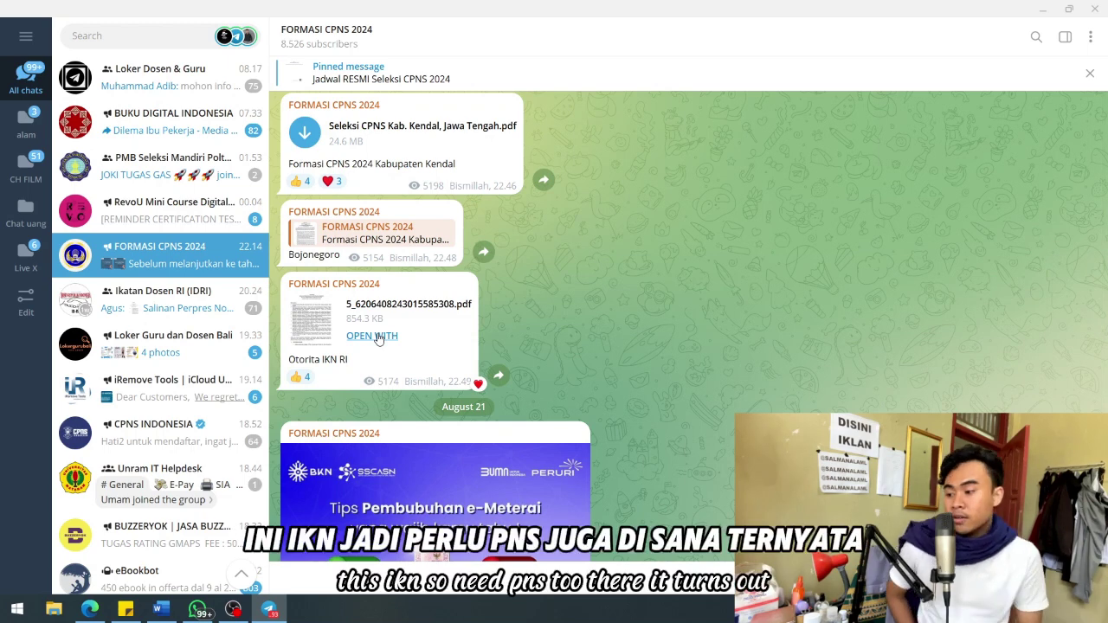
pyautogui.click(379, 337)
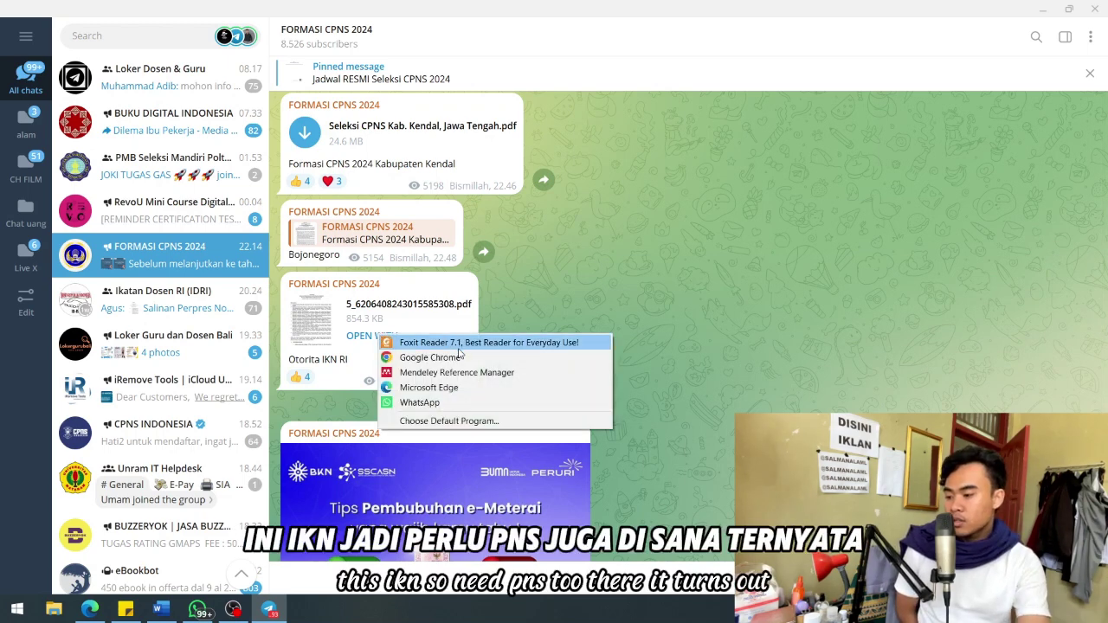
pyautogui.click(428, 387)
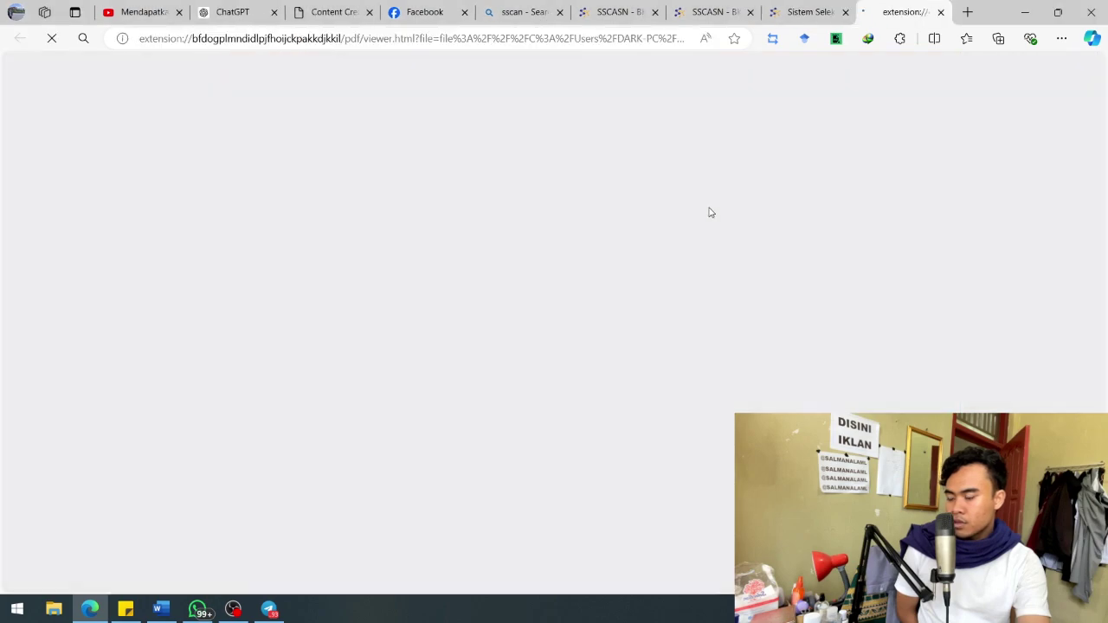
# Step: Examine the Otorita IKN announcement's general information, minimum GPA rules, selection schedule and registration procedure with its required documents
pyautogui.scroll(-5, 594, 317)
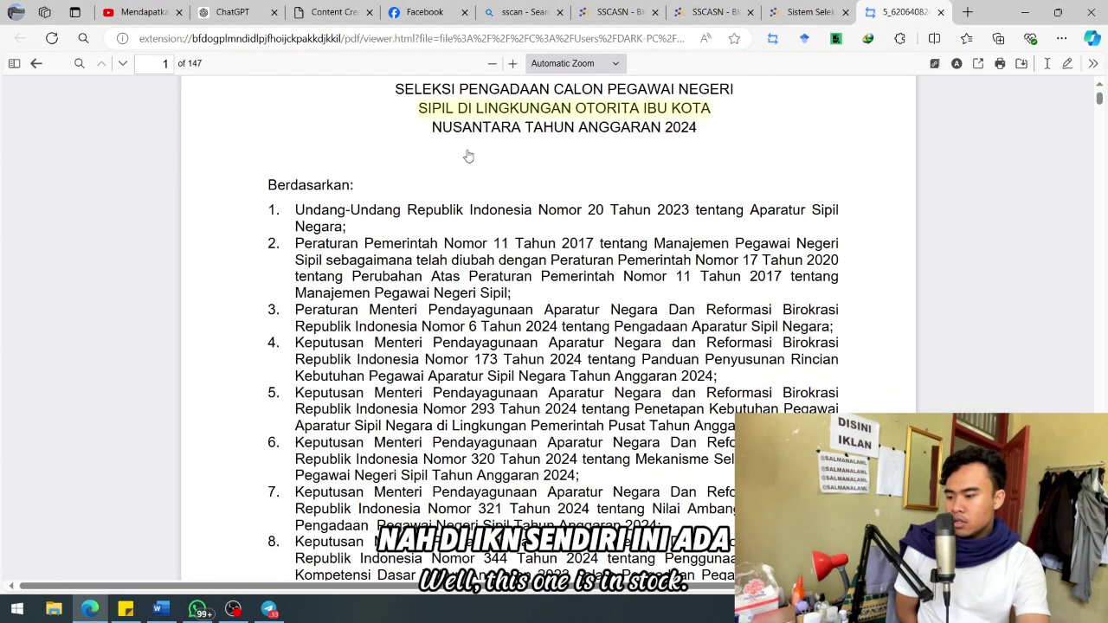
pyautogui.scroll(-8, 467, 156)
pyautogui.scroll(3, 712, 339)
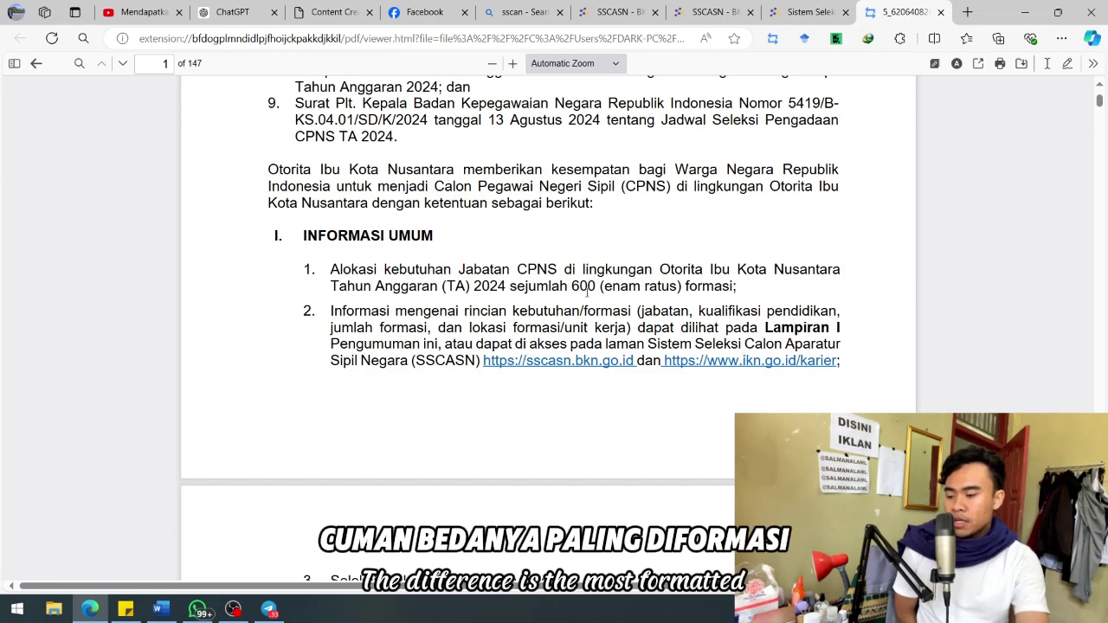
pyautogui.scroll(-15, 513, 289)
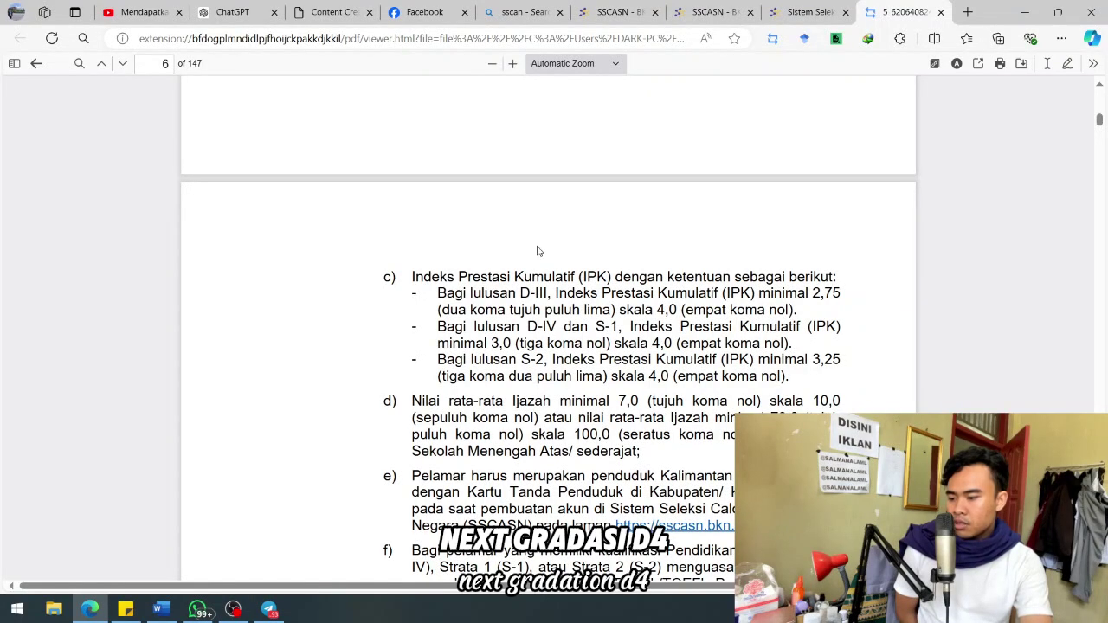
pyautogui.scroll(-8, 537, 251)
pyautogui.scroll(3, 647, 351)
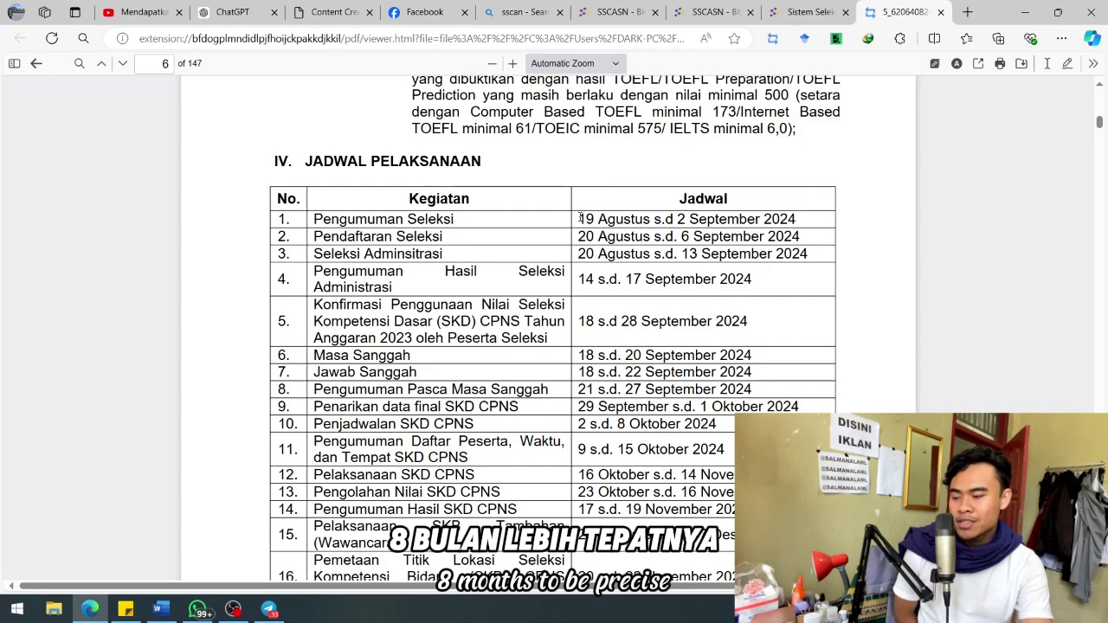
pyautogui.scroll(-3, 598, 220)
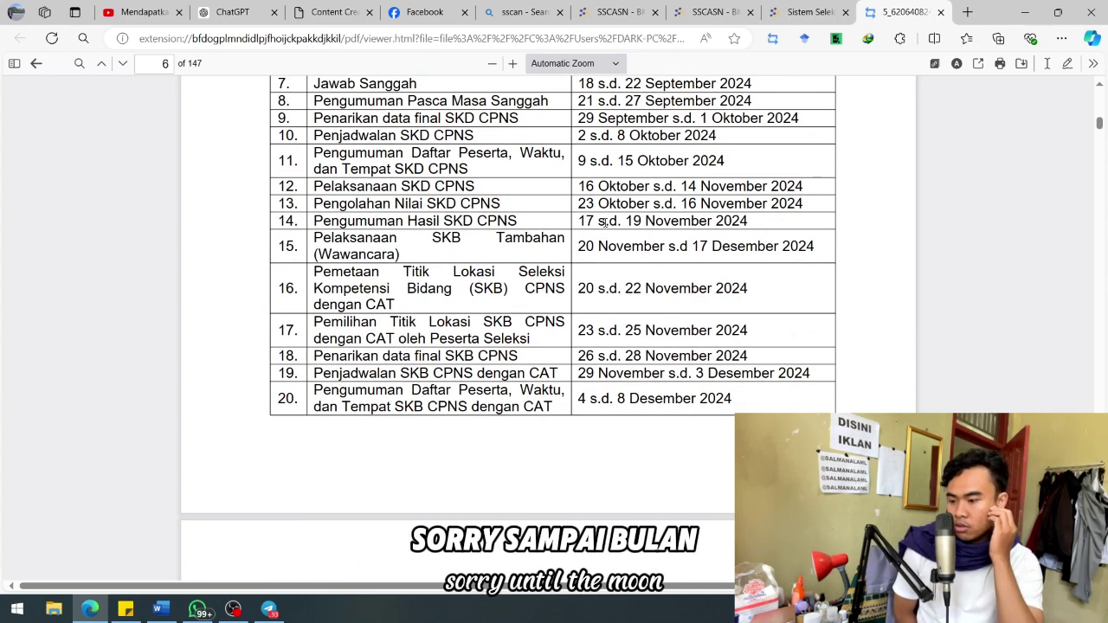
pyautogui.scroll(-5, 603, 223)
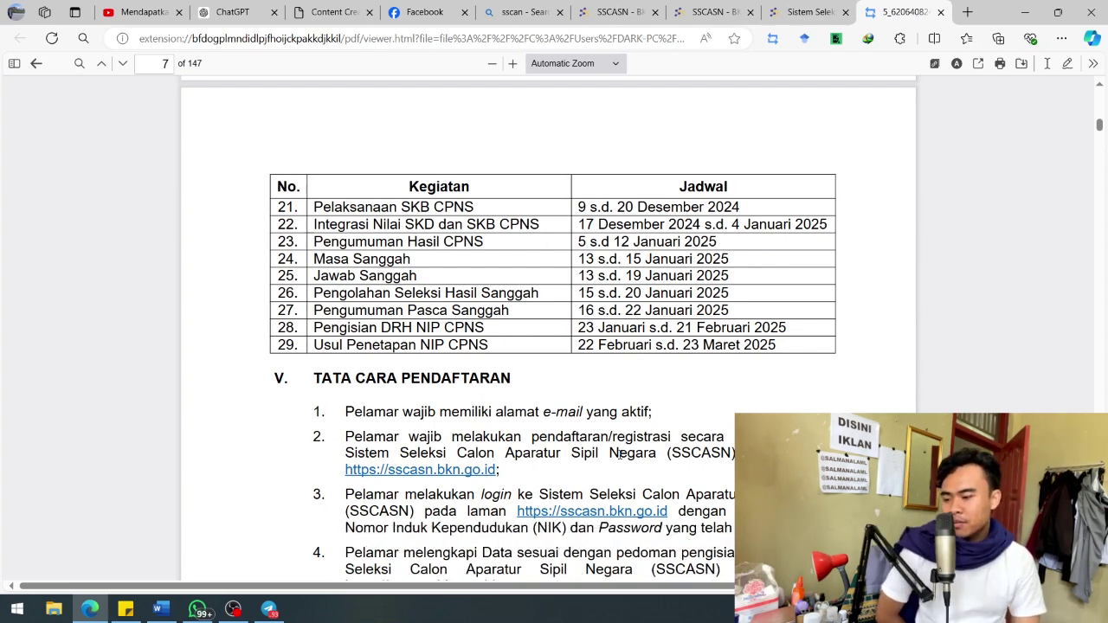
pyautogui.scroll(-5, 620, 440)
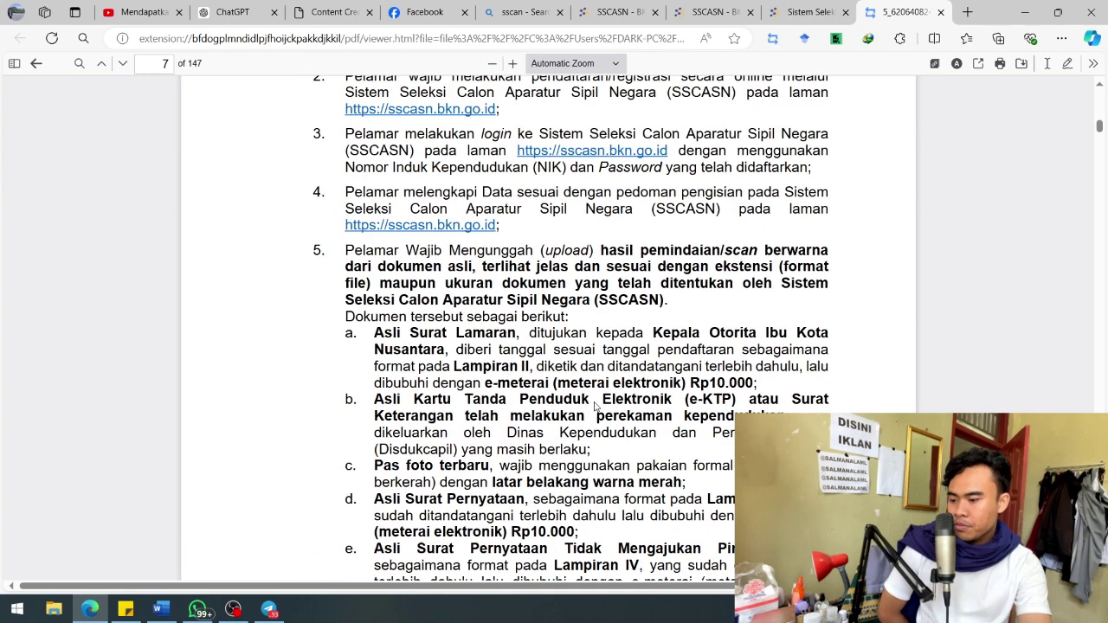
pyautogui.scroll(-1, 614, 353)
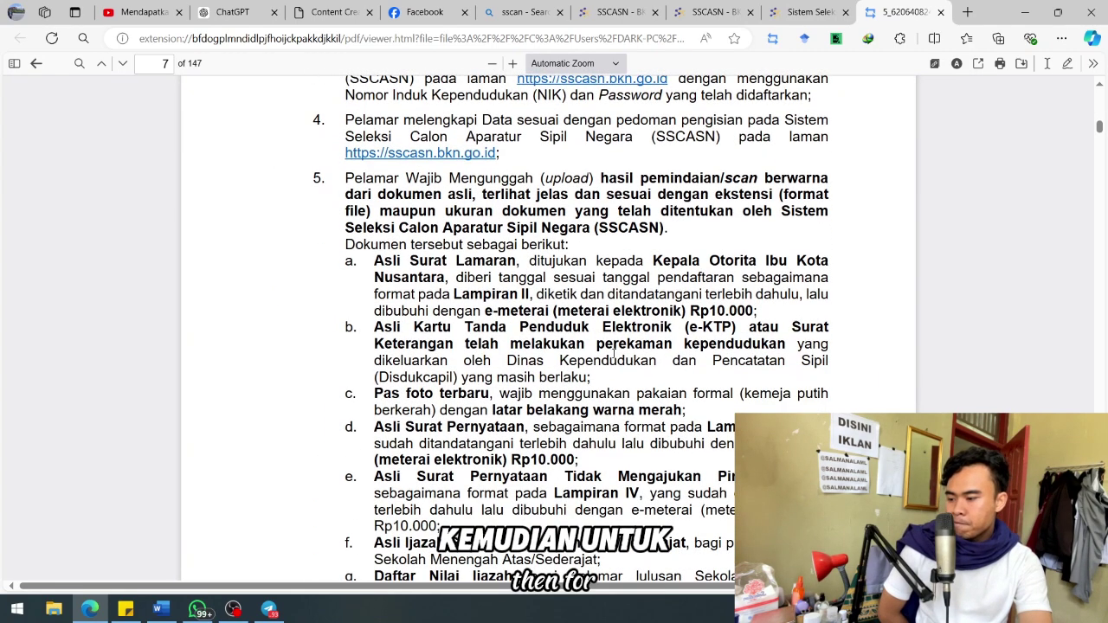